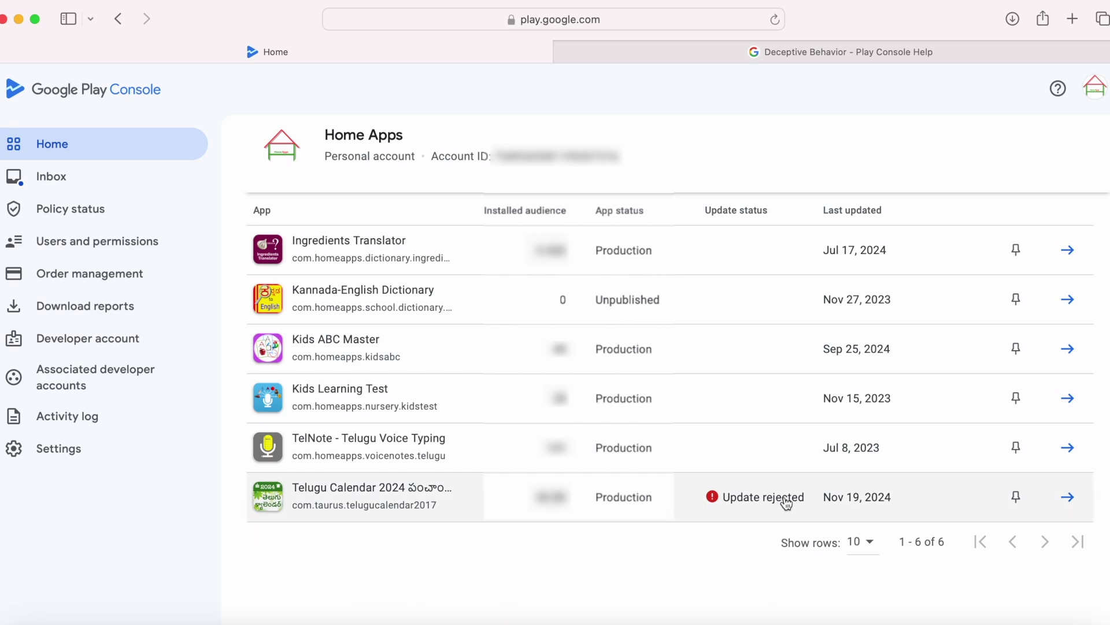
# Open the Telugu Calendar 2024 app's Dashboard from the Home apps list.
pyautogui.click(371, 495)
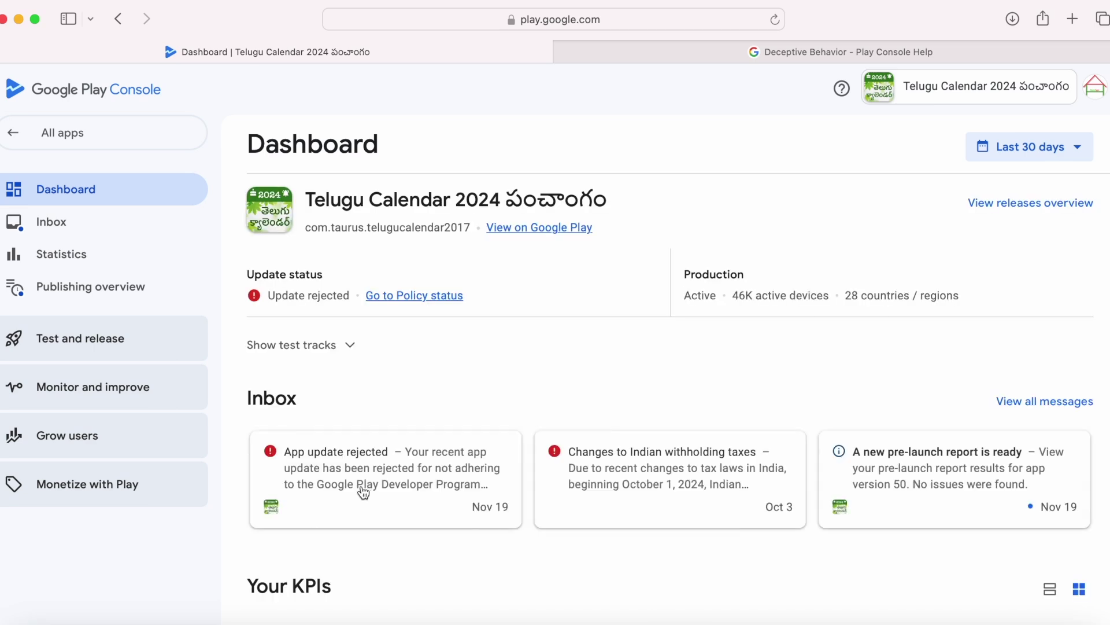
# Open the full 'App update rejected' message and highlight its text, including the words 'email address'.
pyautogui.click(432, 475)
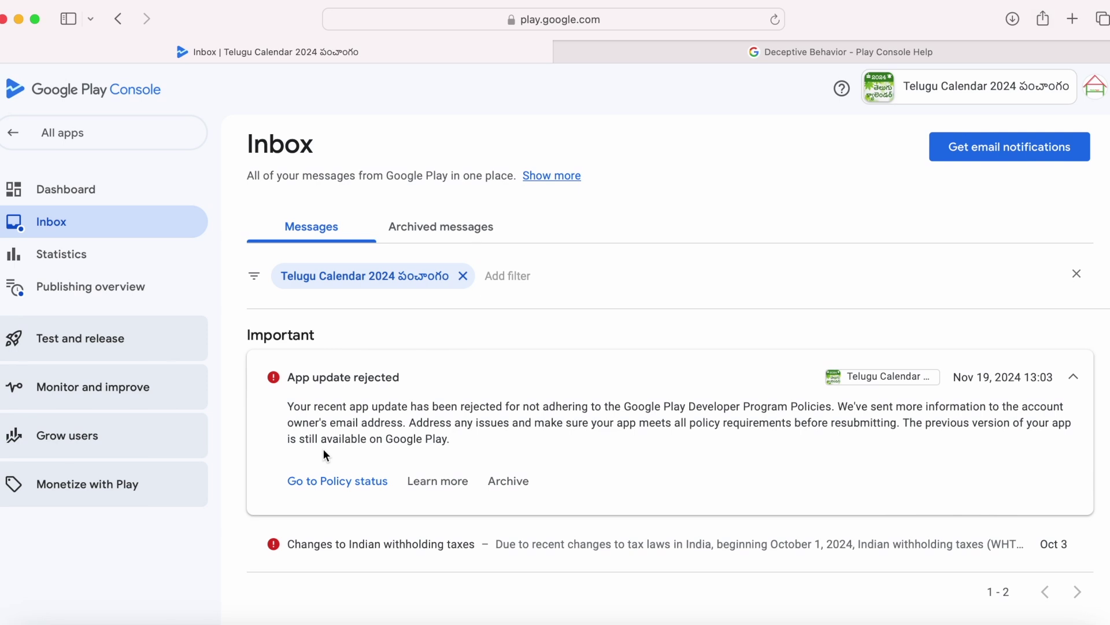
pyautogui.moveTo(287, 411); pyautogui.dragTo(471, 445)
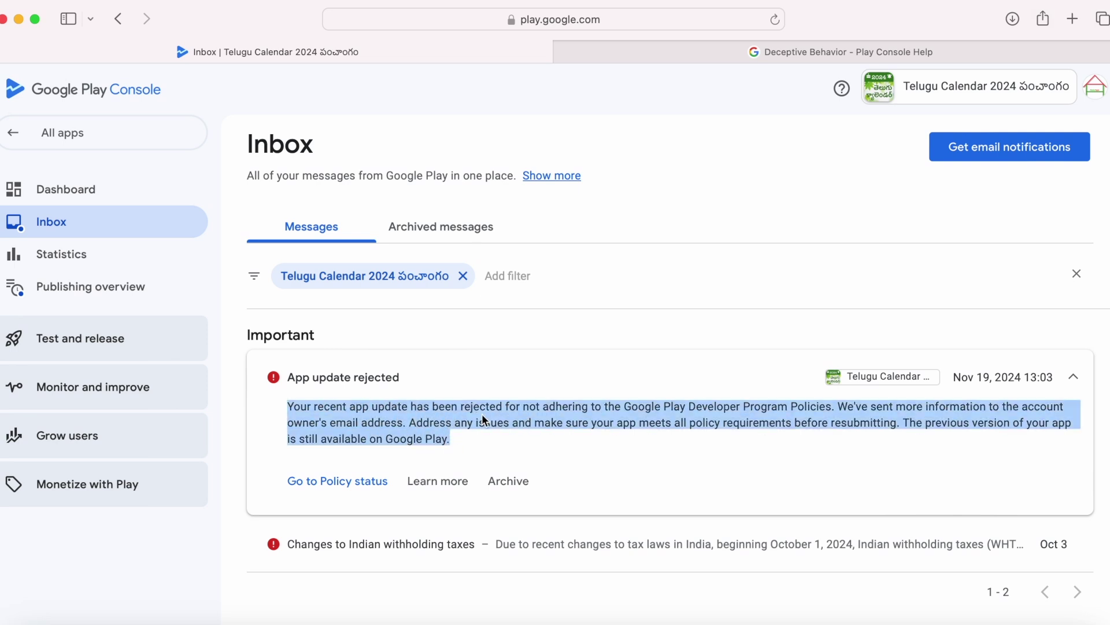
pyautogui.click(604, 416)
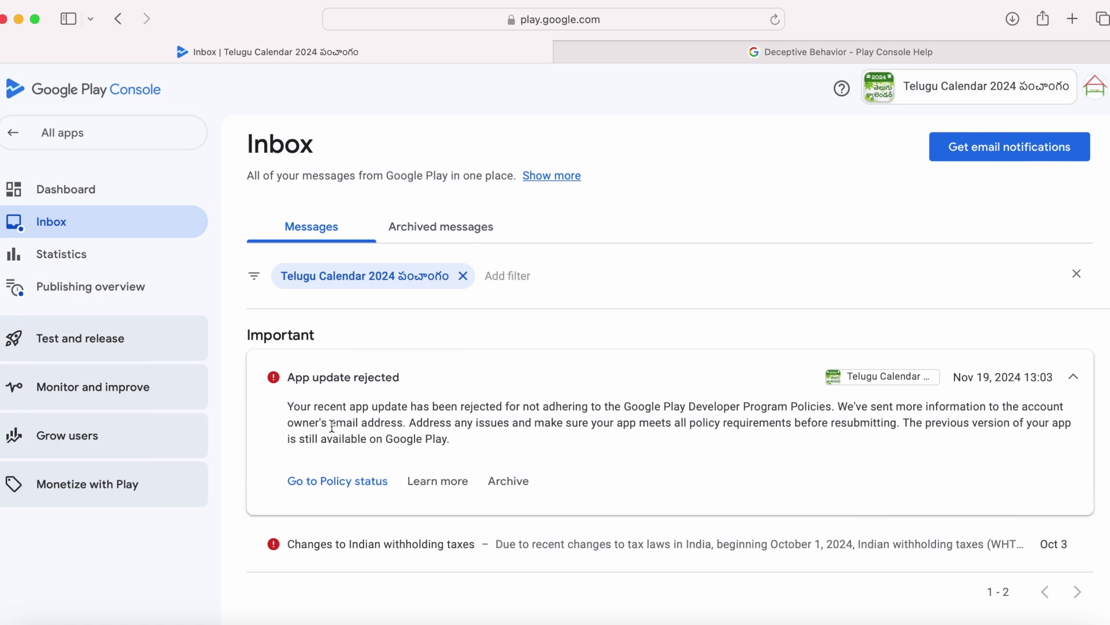
pyautogui.moveTo(331, 425); pyautogui.dragTo(405, 425)
pyautogui.click(518, 430)
pyautogui.moveTo(330, 424); pyautogui.dragTo(404, 425)
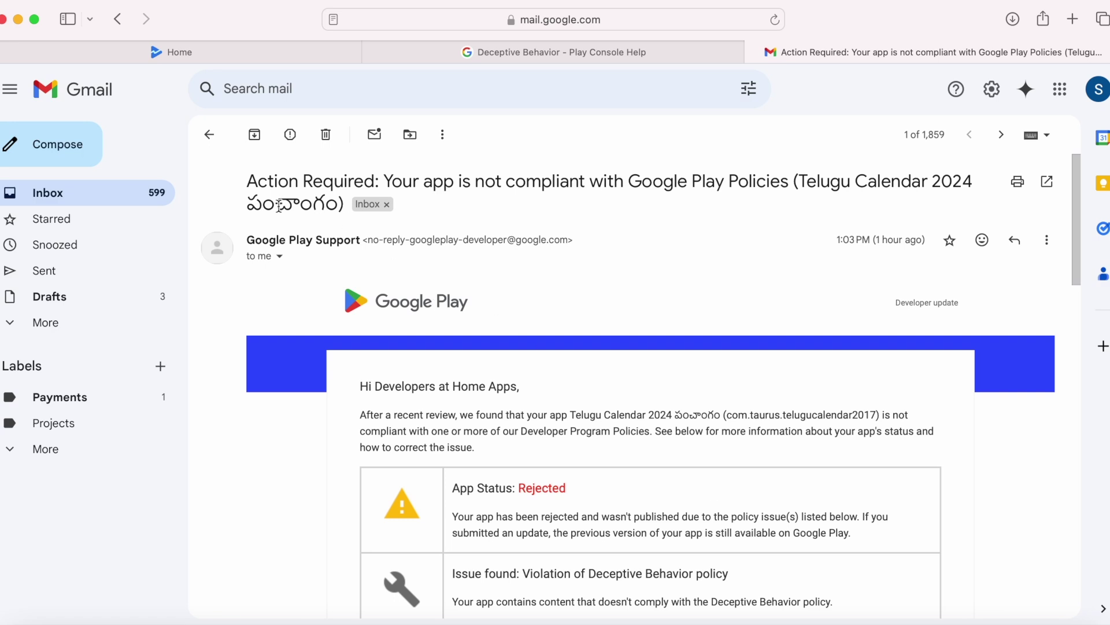
pyautogui.moveTo(248, 183); pyautogui.dragTo(334, 199)
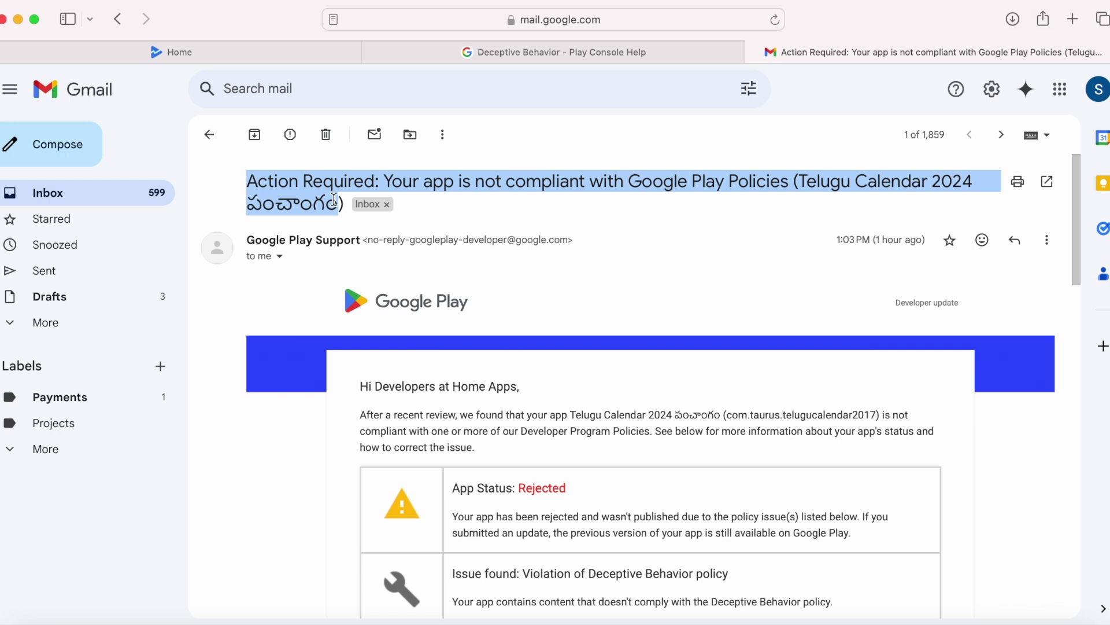
pyautogui.moveTo(336, 201); pyautogui.dragTo(347, 207)
pyautogui.click(632, 463)
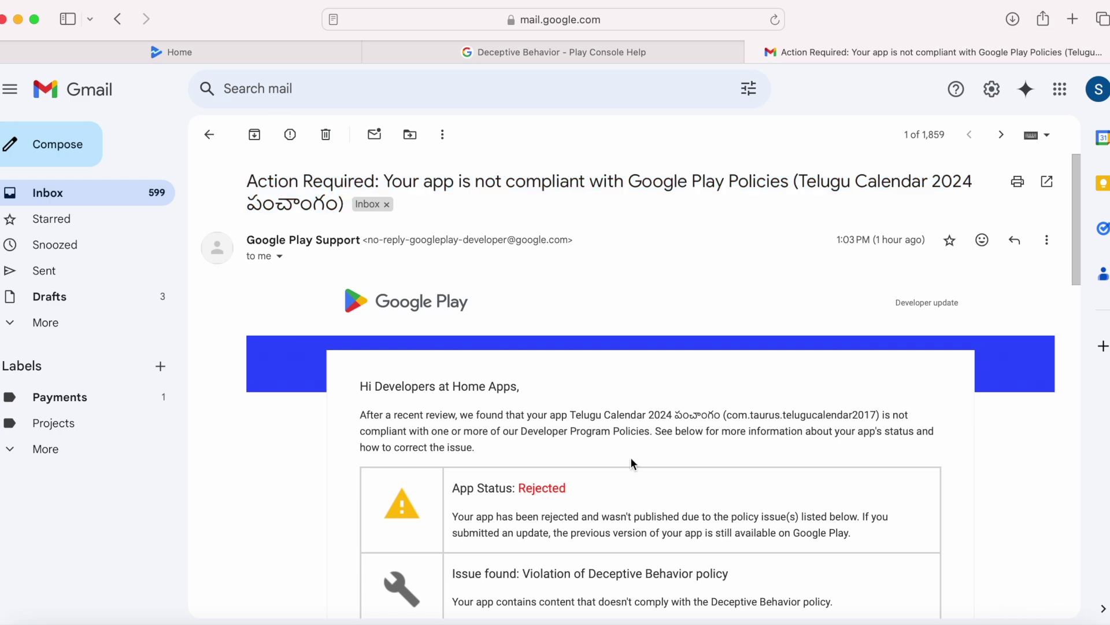
pyautogui.scroll(-4, 632, 463)
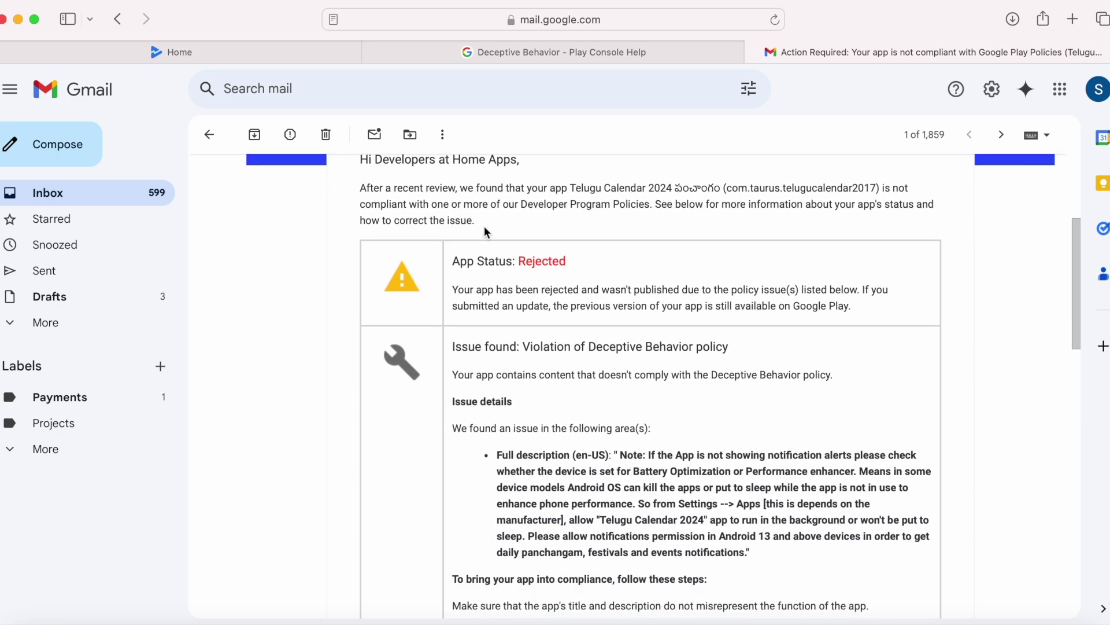
pyautogui.moveTo(452, 261); pyautogui.dragTo(572, 264)
pyautogui.scroll(-3, 566, 383)
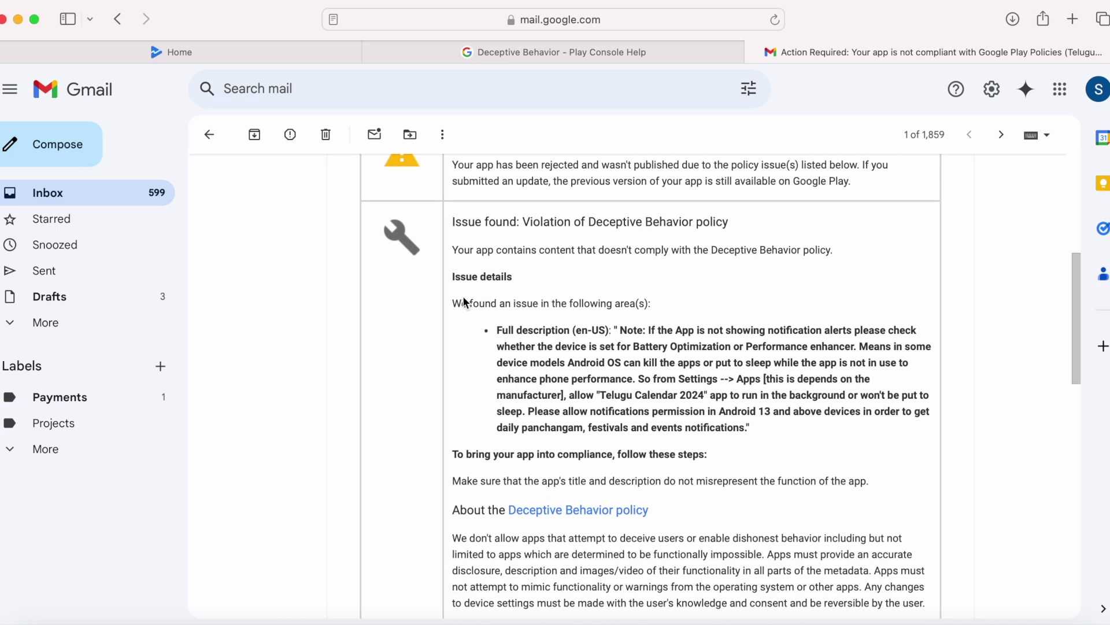
pyautogui.moveTo(452, 303); pyautogui.dragTo(665, 307)
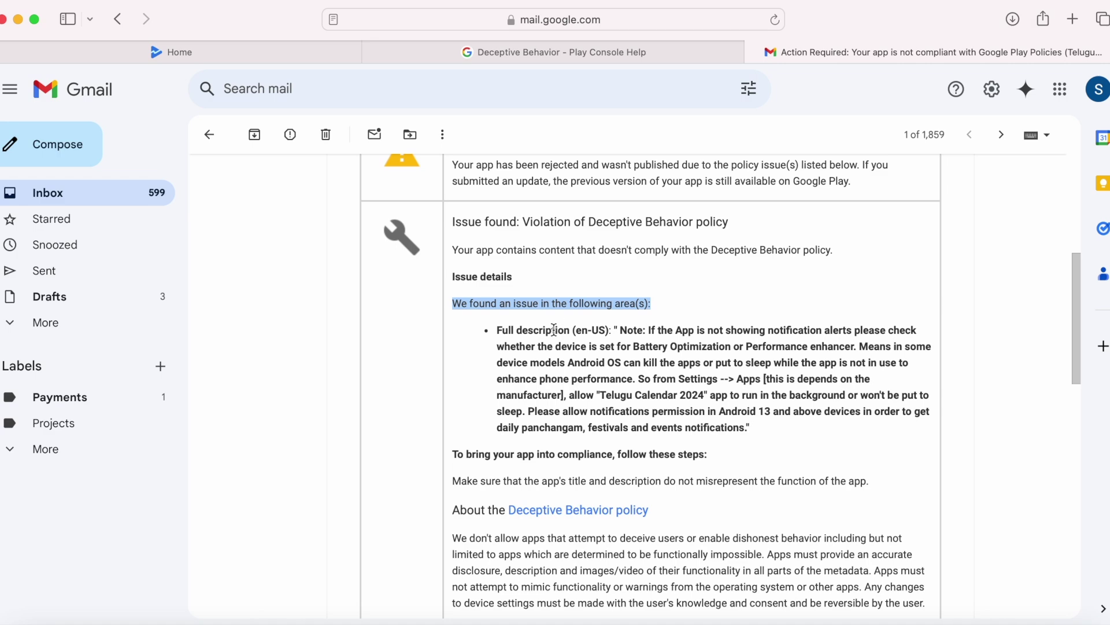
pyautogui.moveTo(497, 330); pyautogui.dragTo(607, 331)
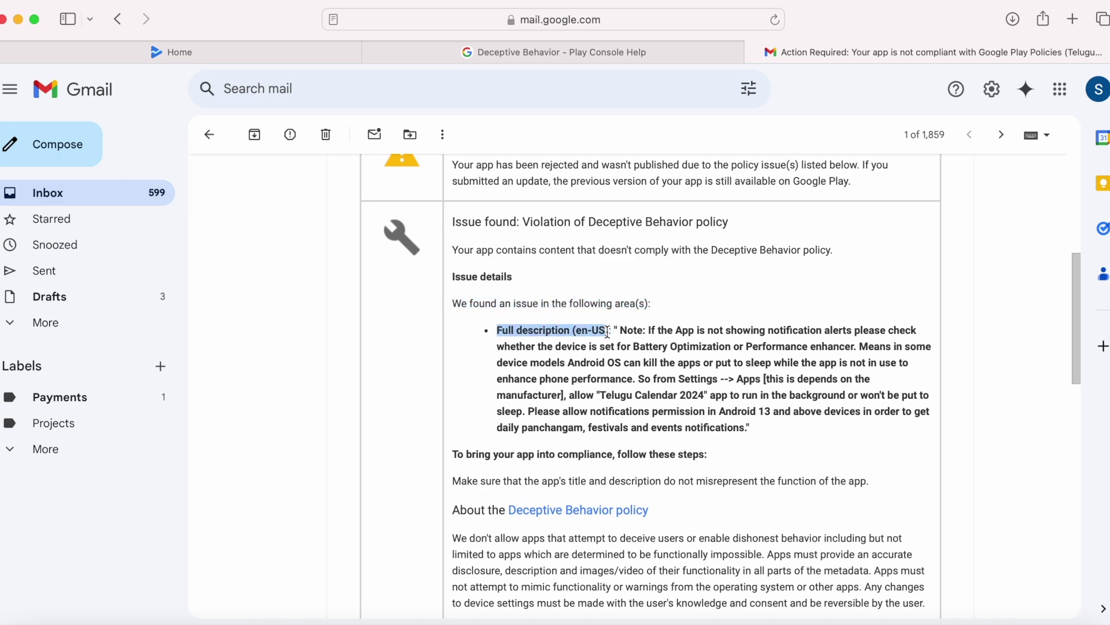
pyautogui.click(568, 394)
pyautogui.scroll(-3, 578, 382)
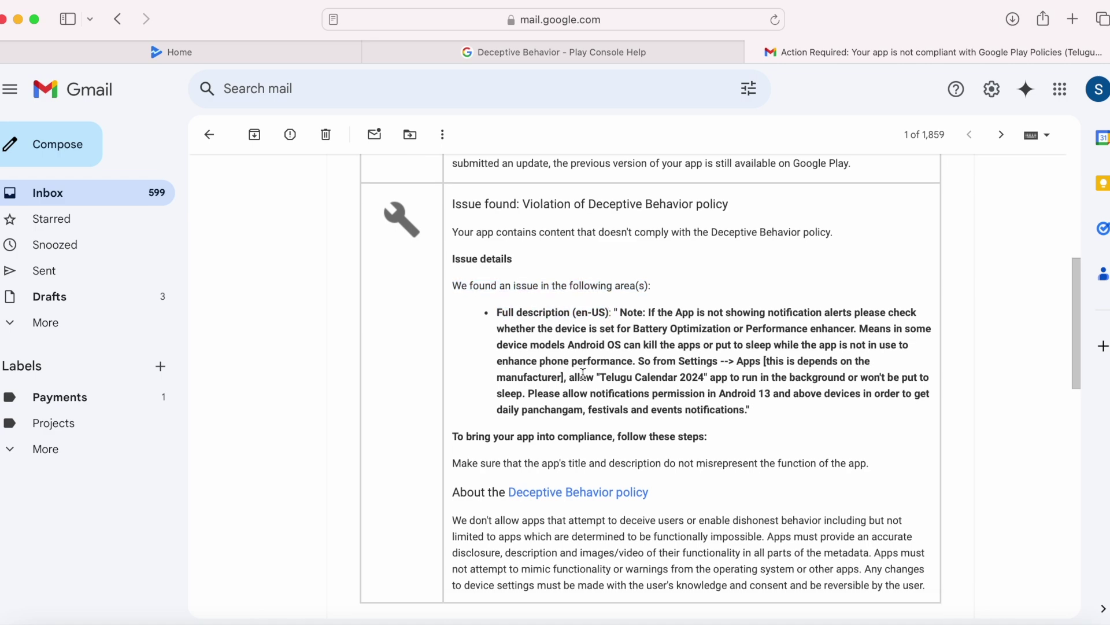
pyautogui.moveTo(453, 354); pyautogui.dragTo(926, 419)
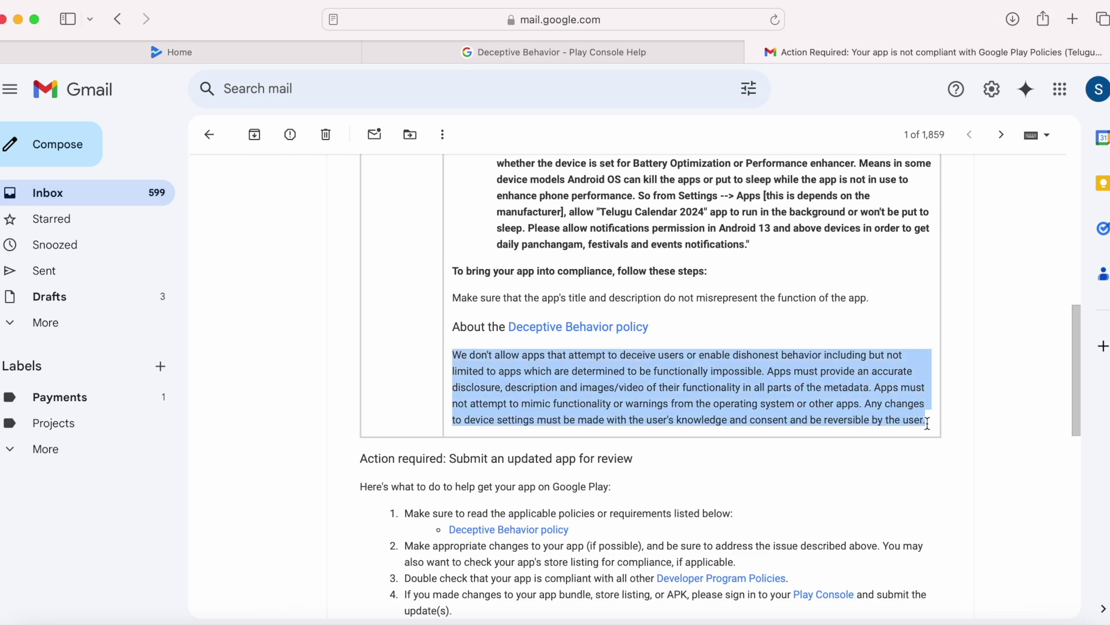
pyautogui.scroll(3, 540, 400)
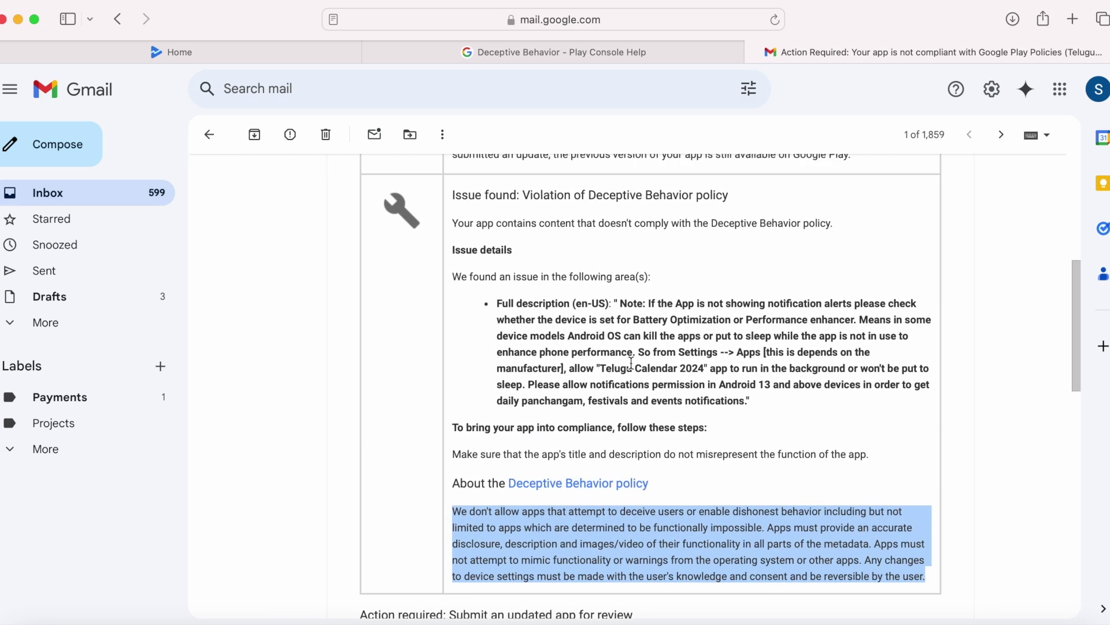
pyautogui.click(665, 354)
pyautogui.scroll(7, 665, 354)
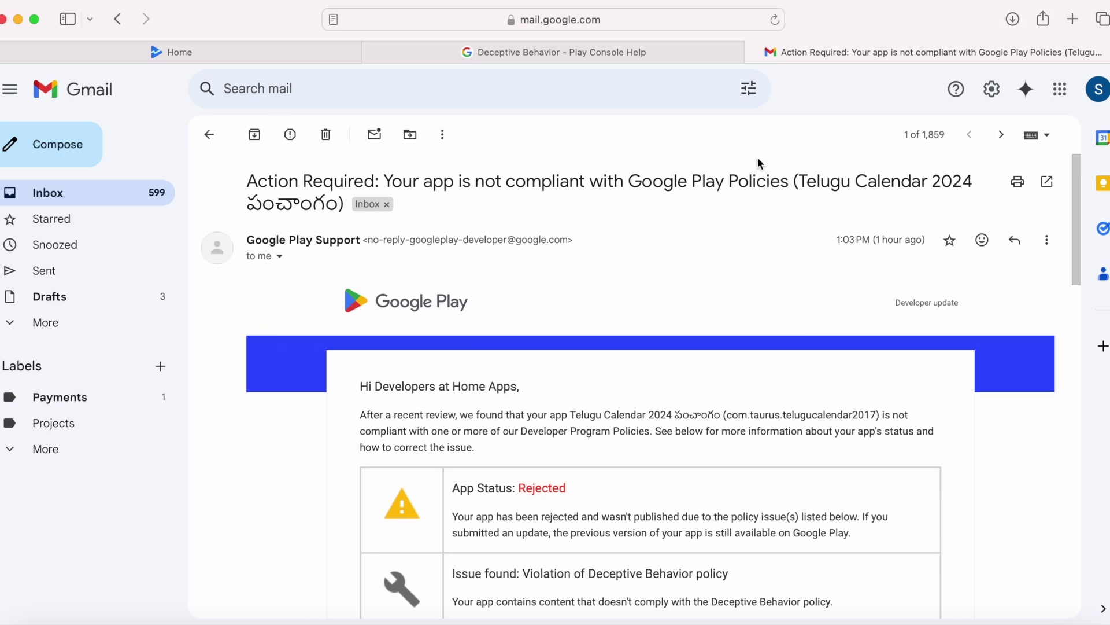
# Close the rejection email and open the Deceptive Behavior violation from the Policy status page.
pyautogui.press('super+w')
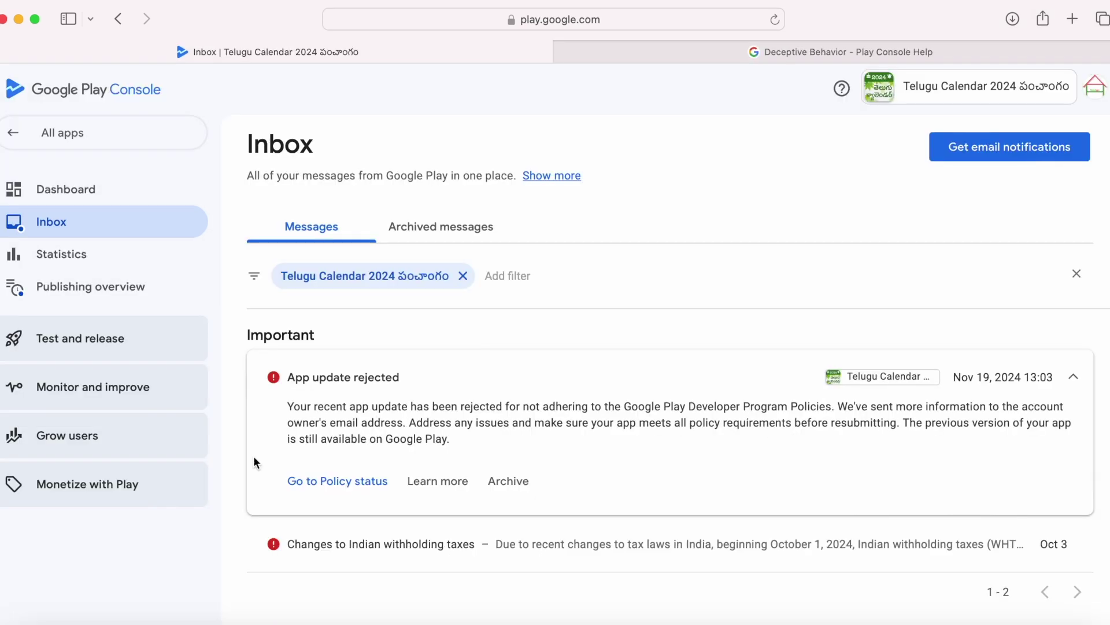
pyautogui.click(332, 486)
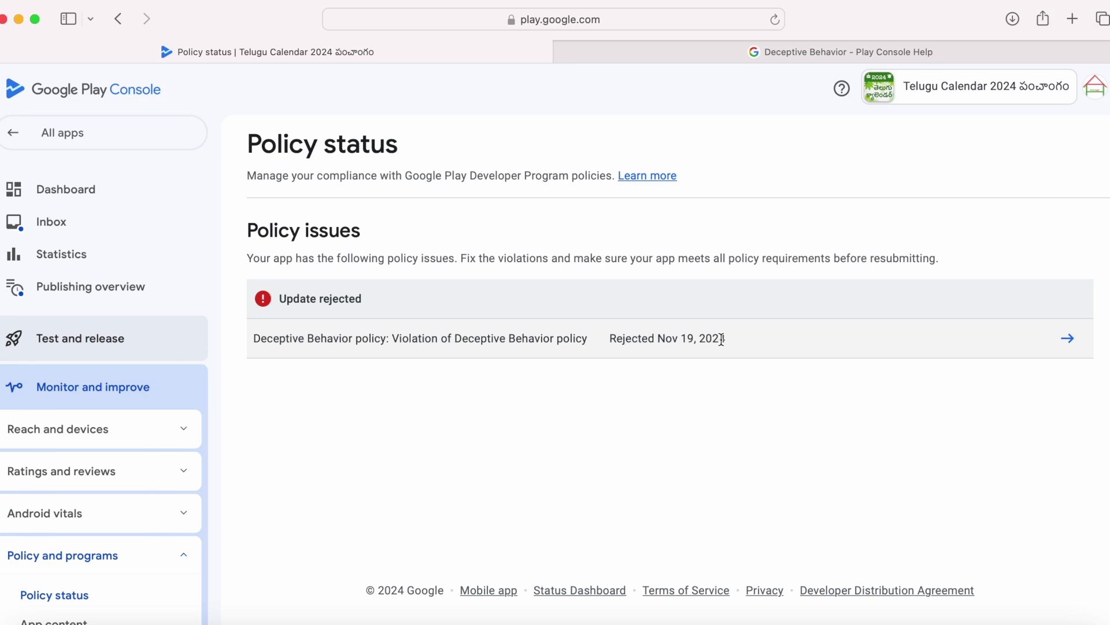
pyautogui.click(1074, 345)
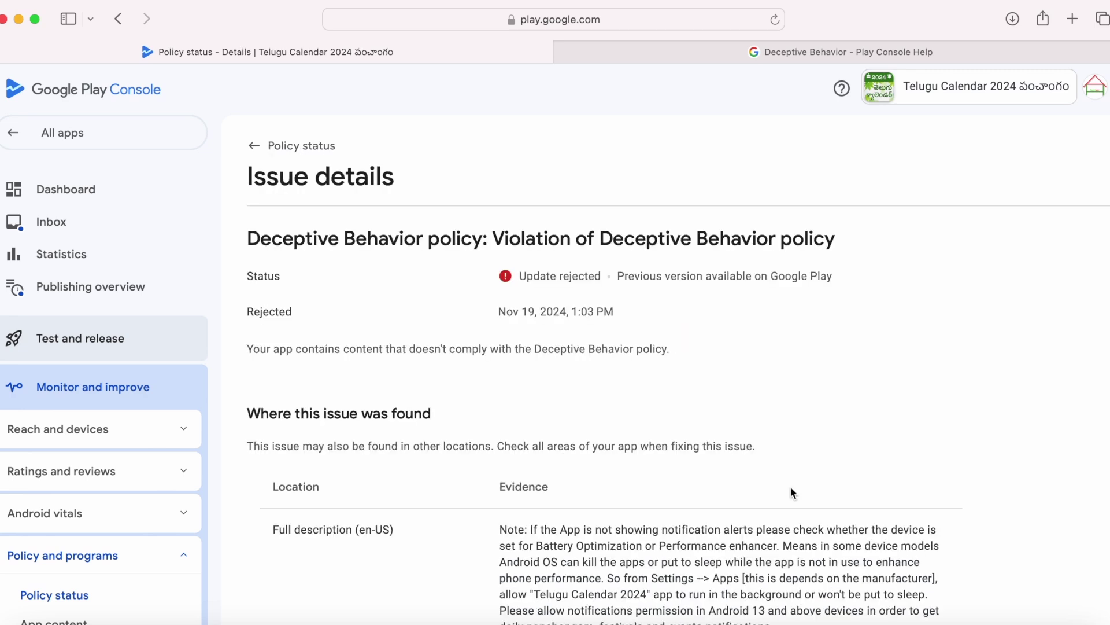
# Highlight the 'Where this issue was found' heading, Full description (en-US) location and flagged evidence paragraph.
pyautogui.scroll(-3, 791, 492)
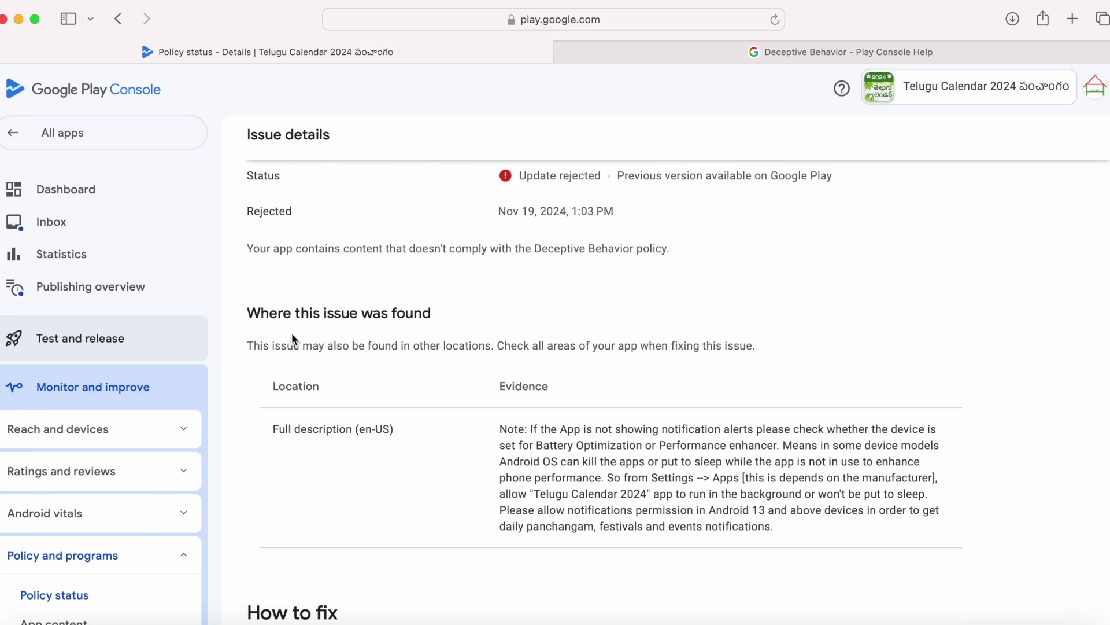
pyautogui.moveTo(258, 311); pyautogui.dragTo(445, 311)
pyautogui.moveTo(273, 429); pyautogui.dragTo(422, 429)
pyautogui.click(404, 458)
pyautogui.moveTo(500, 431); pyautogui.dragTo(799, 531)
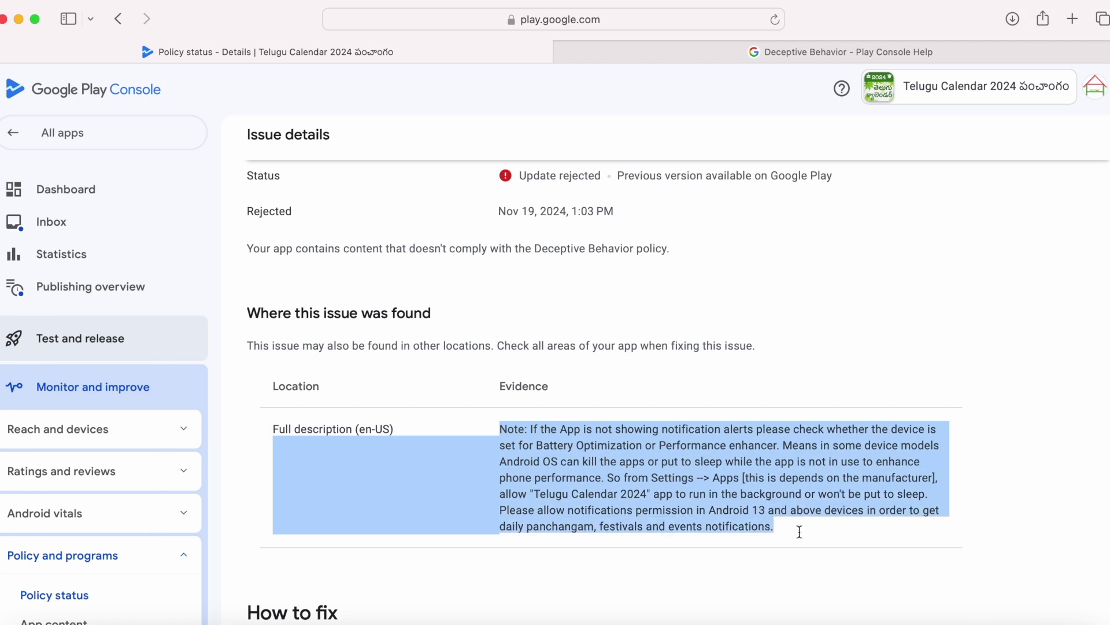
pyautogui.click(271, 426)
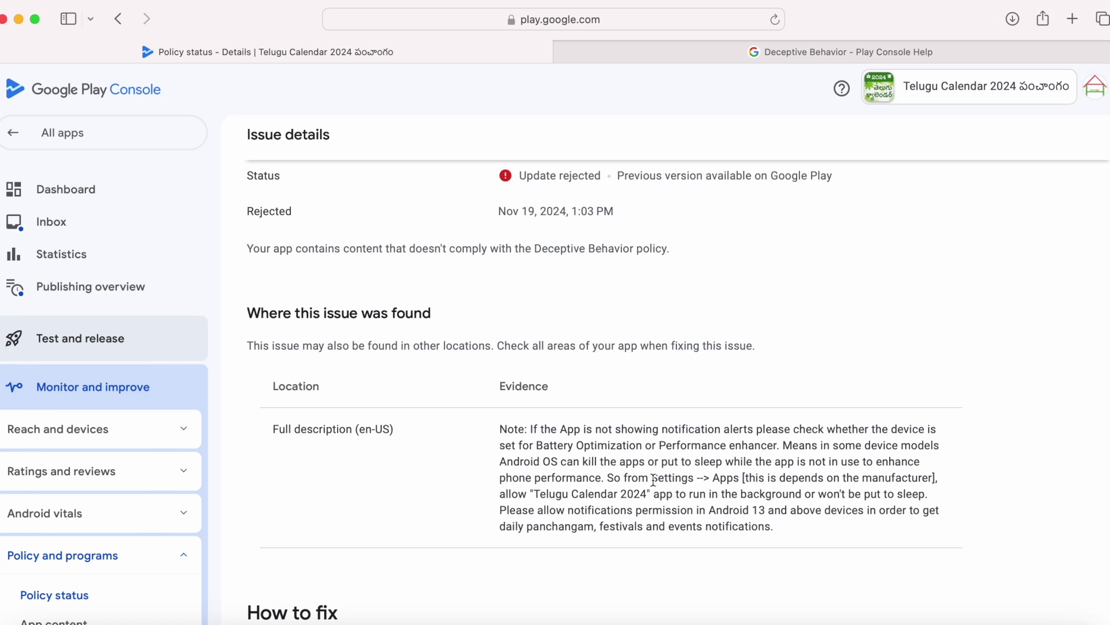
# Highlight the Settings --> Apps instruction, the notifications permission sentence and the Deceptive Behavior policy name.
pyautogui.moveTo(653, 479); pyautogui.dragTo(937, 498)
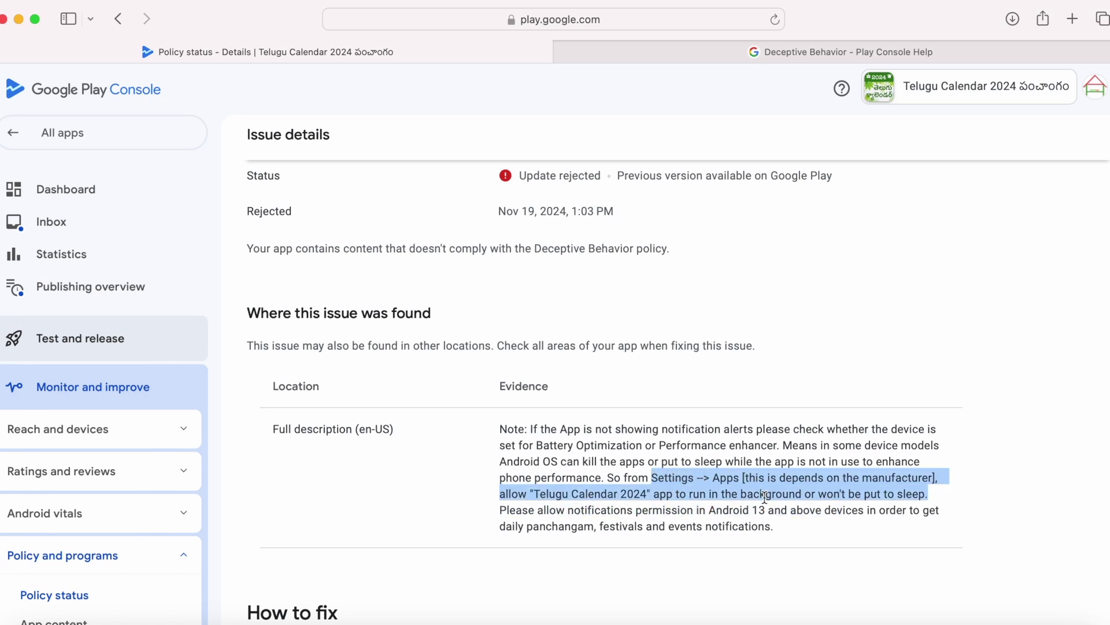
pyautogui.click(724, 530)
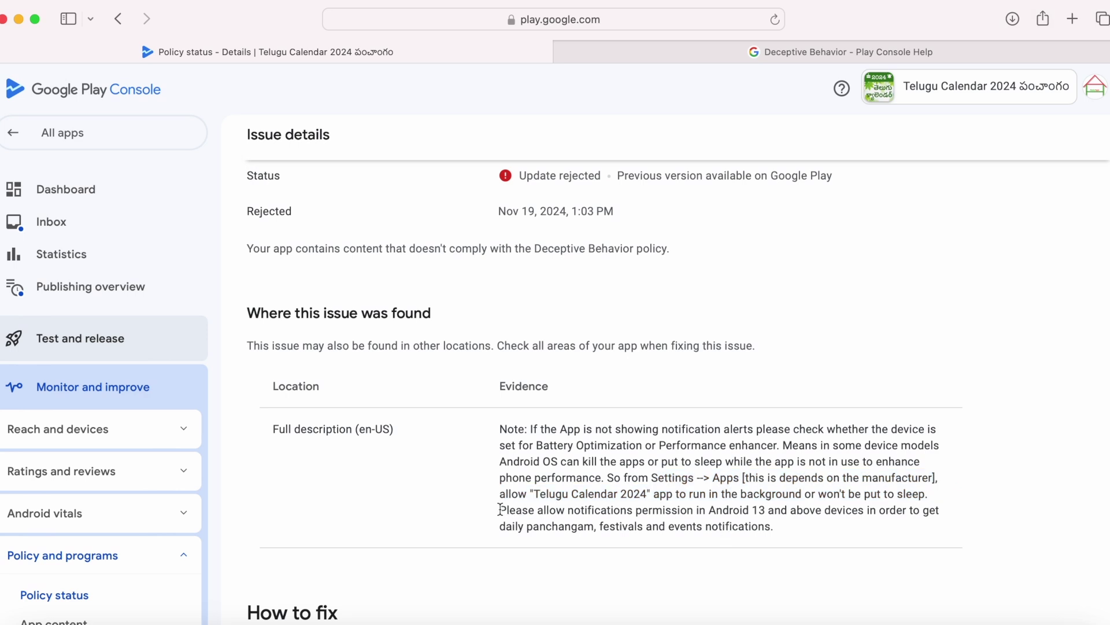
pyautogui.moveTo(501, 510); pyautogui.dragTo(781, 527)
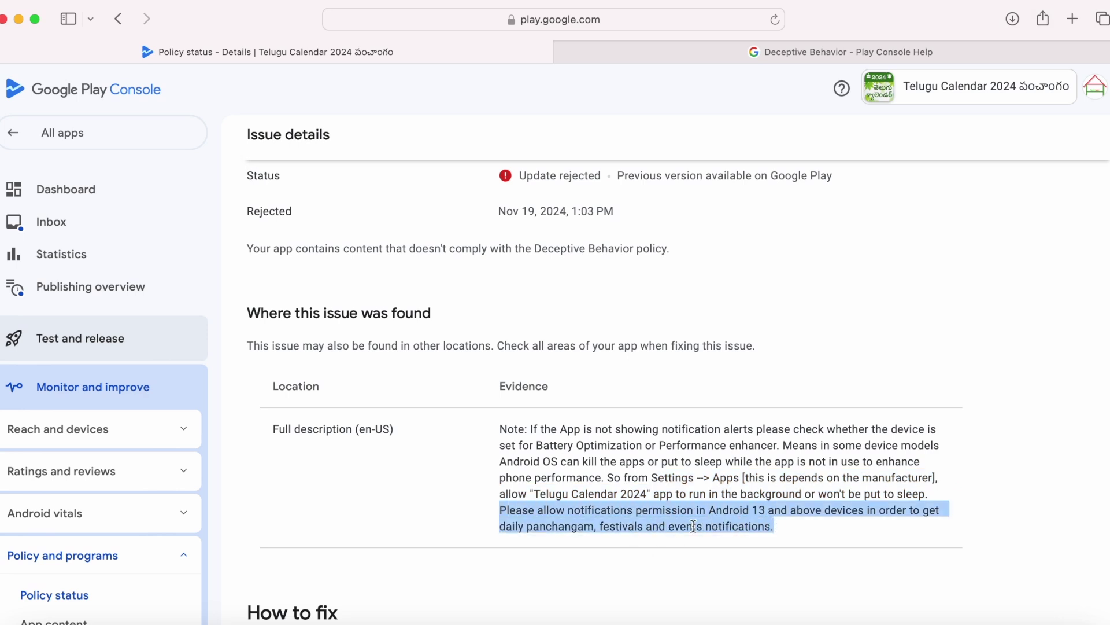
pyautogui.click(784, 528)
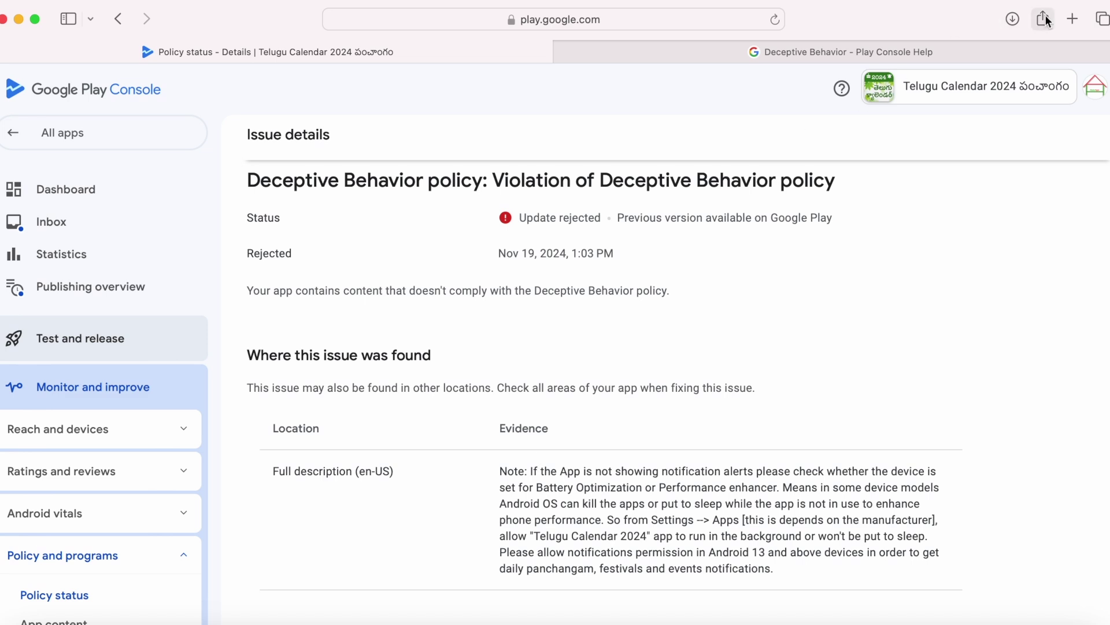
pyautogui.moveTo(249, 181); pyautogui.dragTo(482, 176)
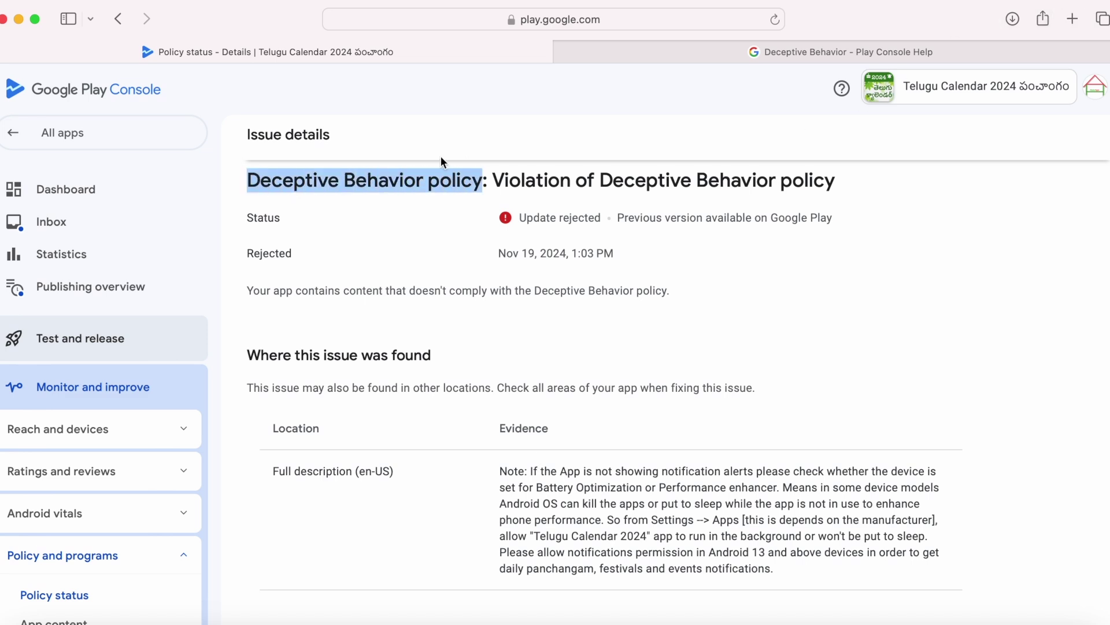
# In the Deceptive Behavior help article, highlight the title, opening sentence and system-warnings sentence.
pyautogui.click(792, 52)
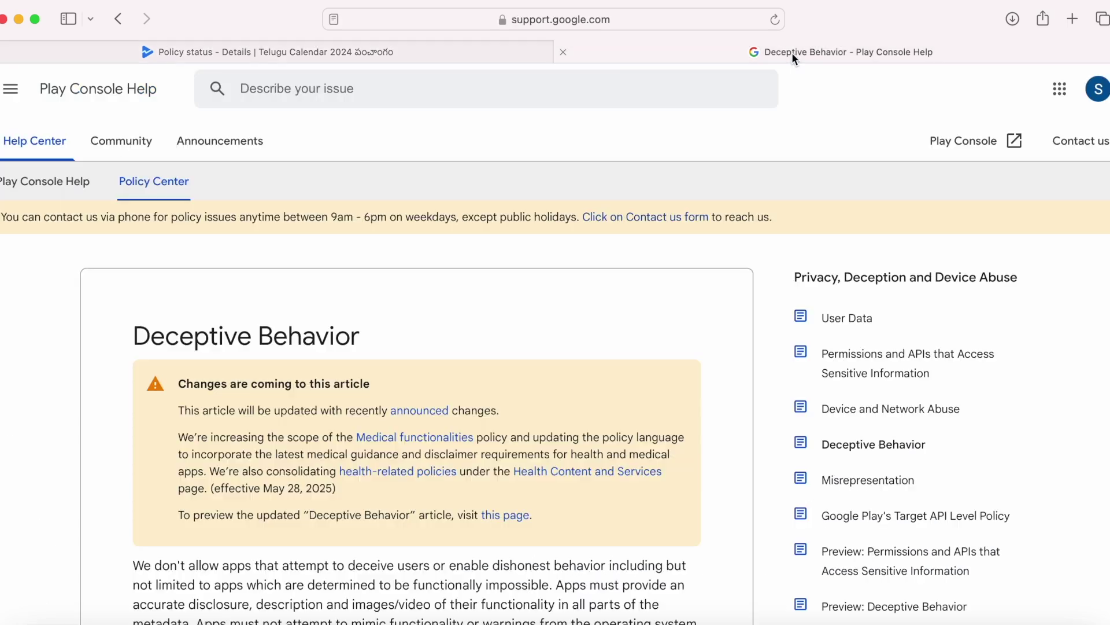
pyautogui.moveTo(133, 339); pyautogui.dragTo(394, 340)
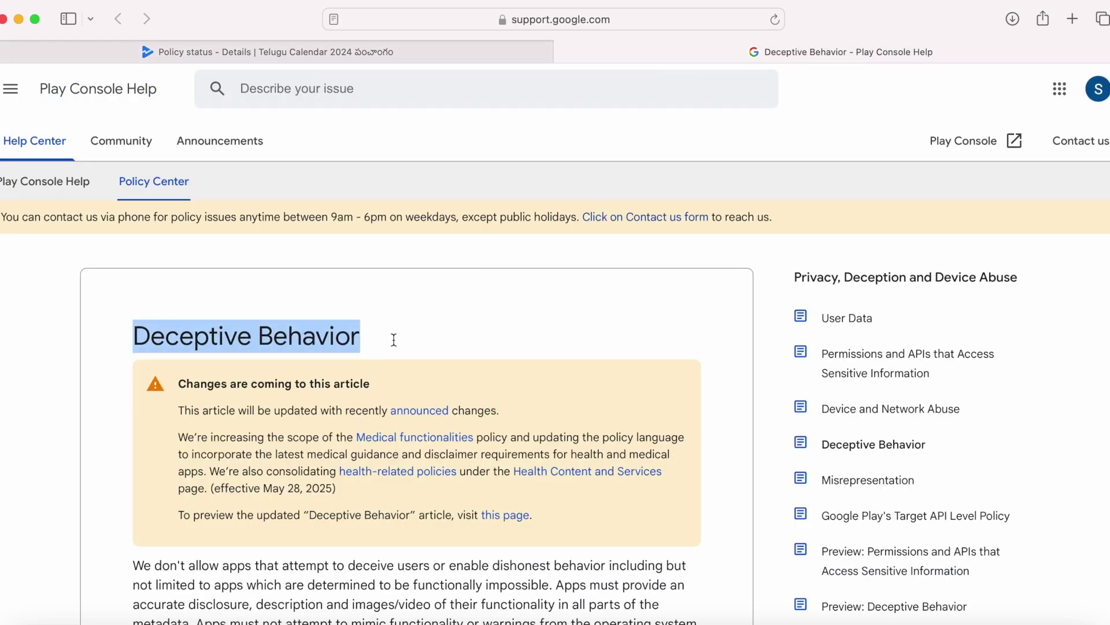
pyautogui.scroll(-5, 553, 454)
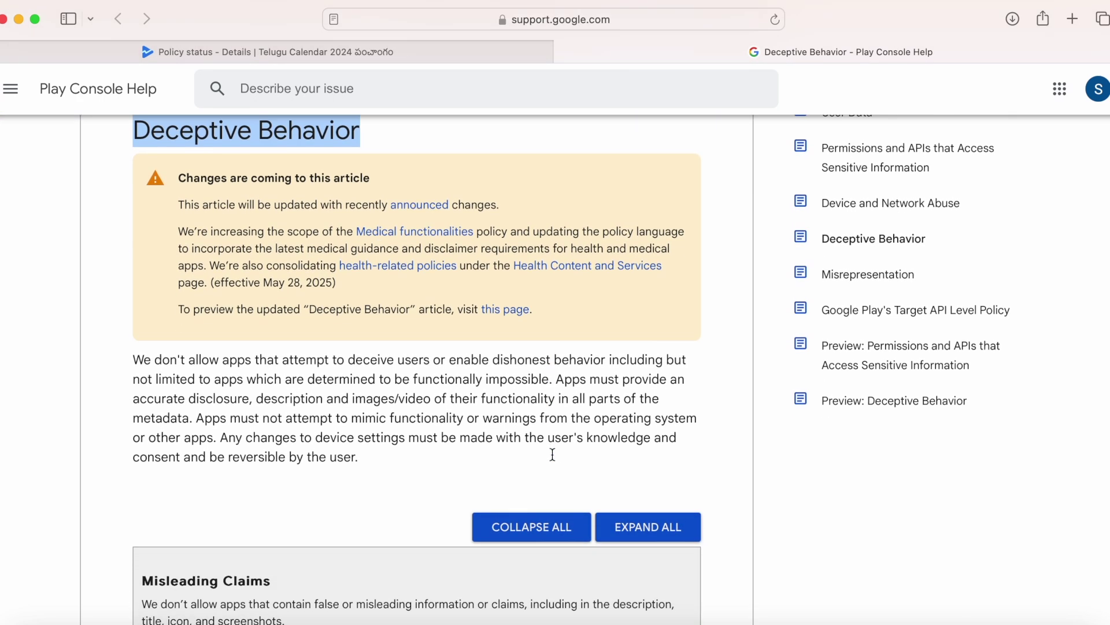
pyautogui.click(135, 357)
pyautogui.moveTo(134, 357); pyautogui.dragTo(555, 382)
pyautogui.moveTo(196, 418); pyautogui.dragTo(369, 455)
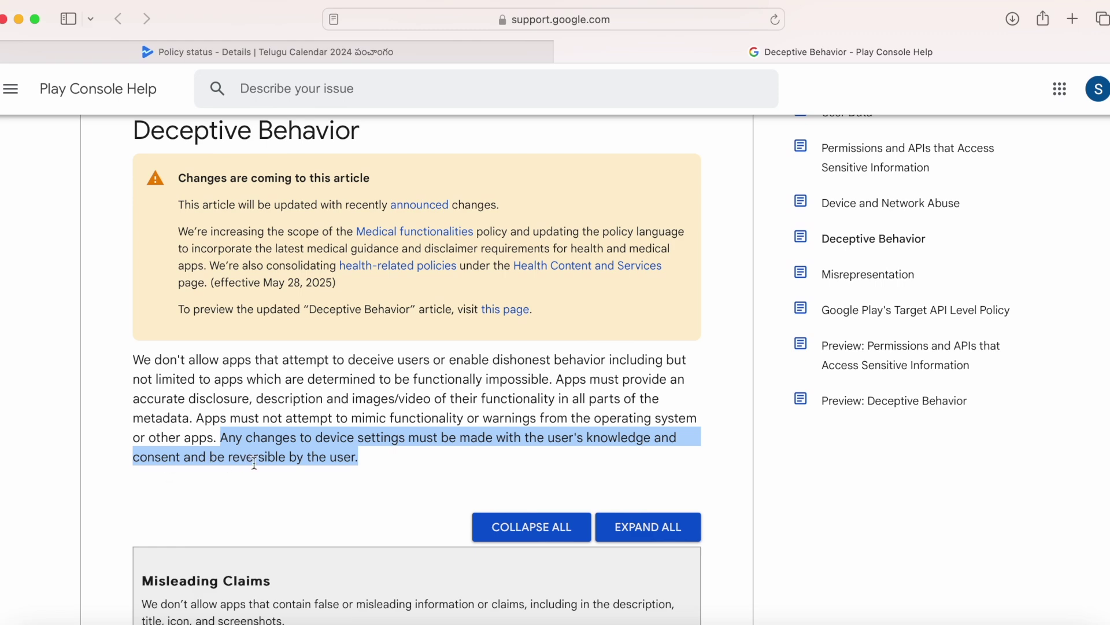
pyautogui.click(349, 461)
# Expand Misleading Claims violation examples, highlighting the medical and breathalyzer example captions and the section heading.
pyautogui.scroll(-6, 322, 450)
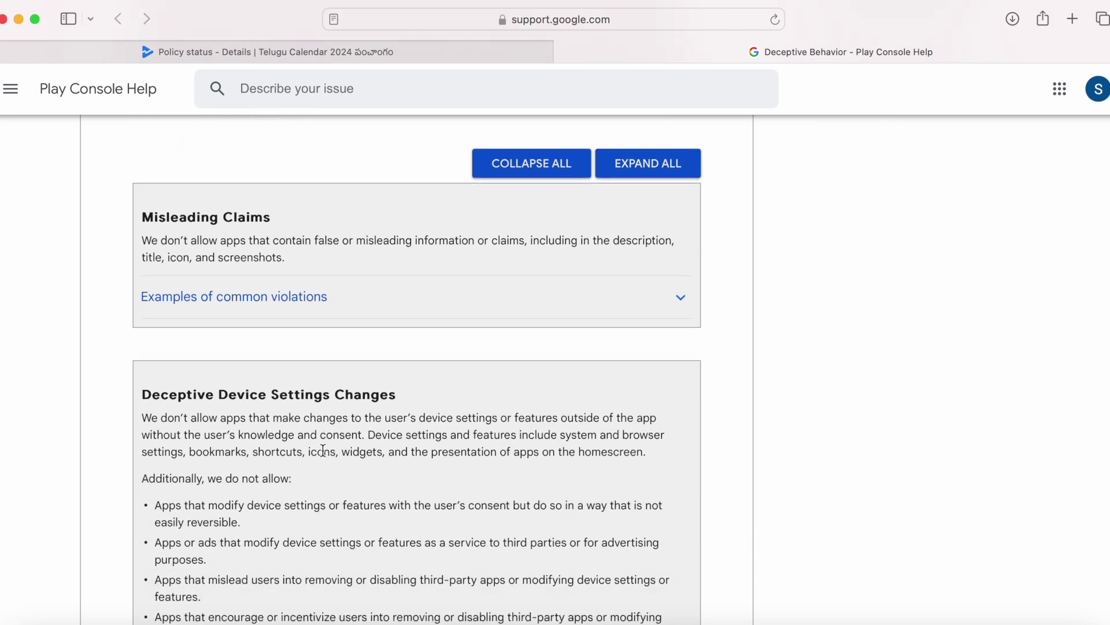
pyautogui.click(682, 301)
pyautogui.scroll(-3, 505, 496)
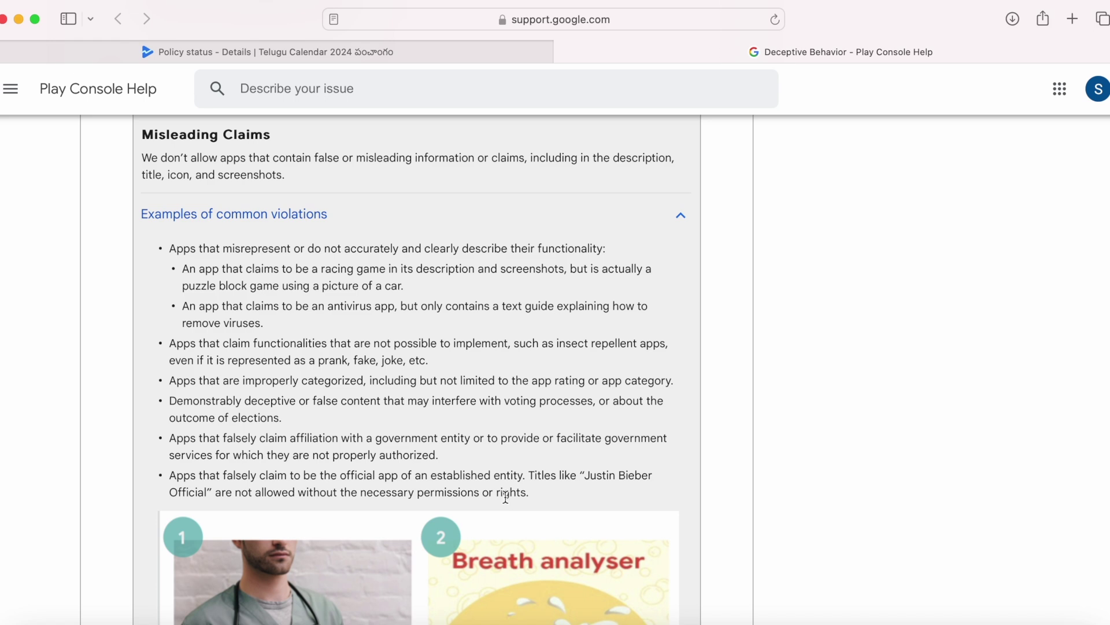
pyautogui.moveTo(320, 160); pyautogui.dragTo(521, 160)
pyautogui.scroll(-6, 434, 365)
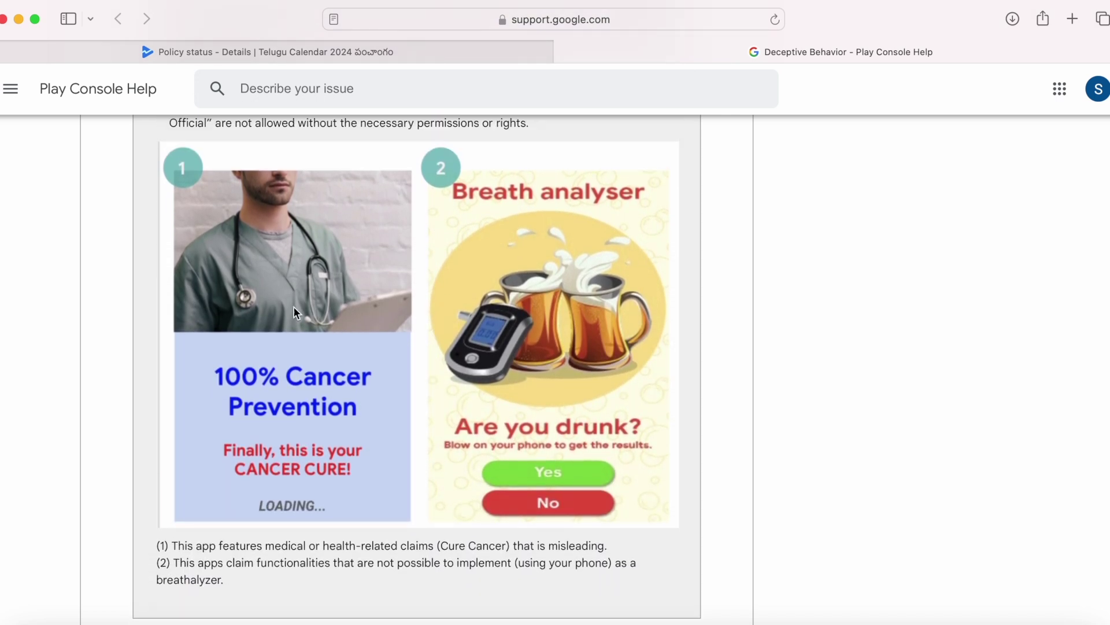
pyautogui.moveTo(170, 546)
pyautogui.mouseDown()
pyautogui.moveTo(431, 535)
pyautogui.moveTo(610, 548)
pyautogui.mouseUp()
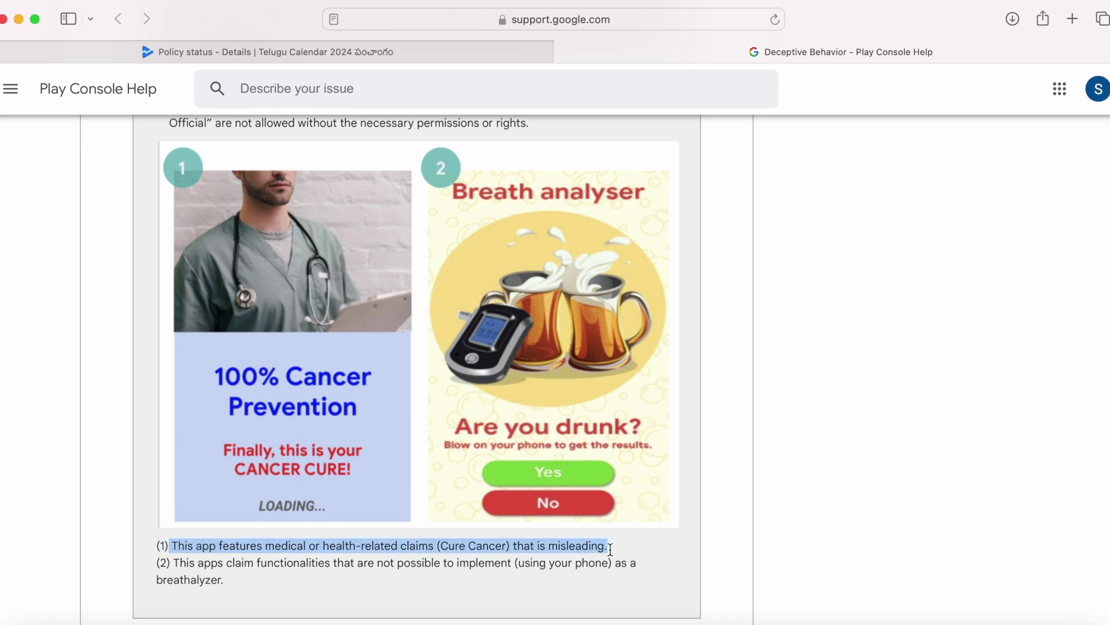
pyautogui.click(364, 580)
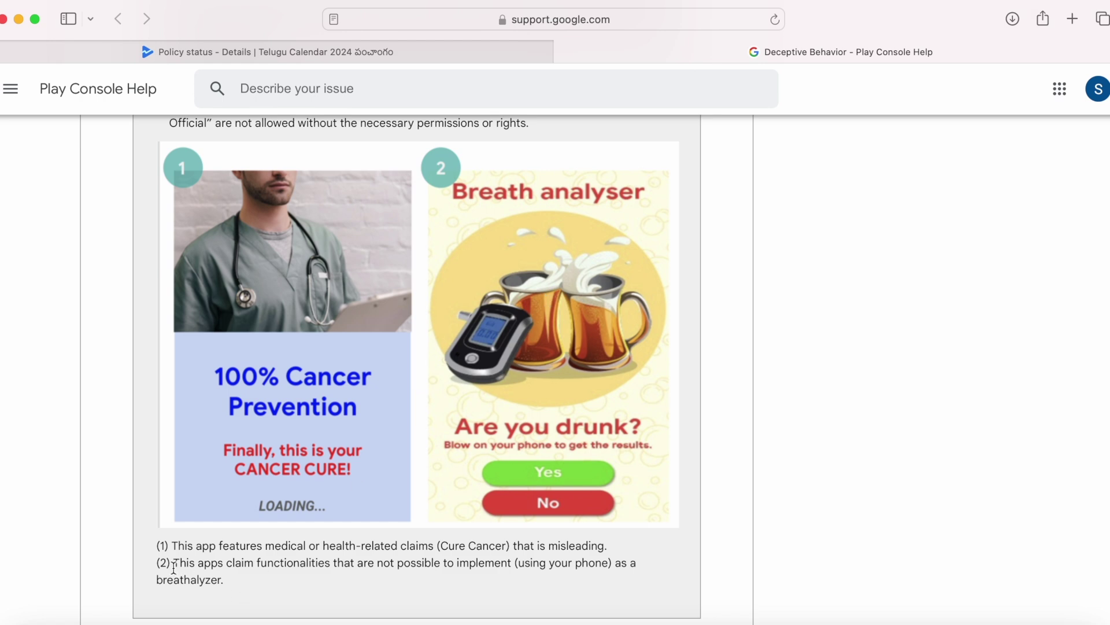
pyautogui.moveTo(174, 568); pyautogui.dragTo(237, 575)
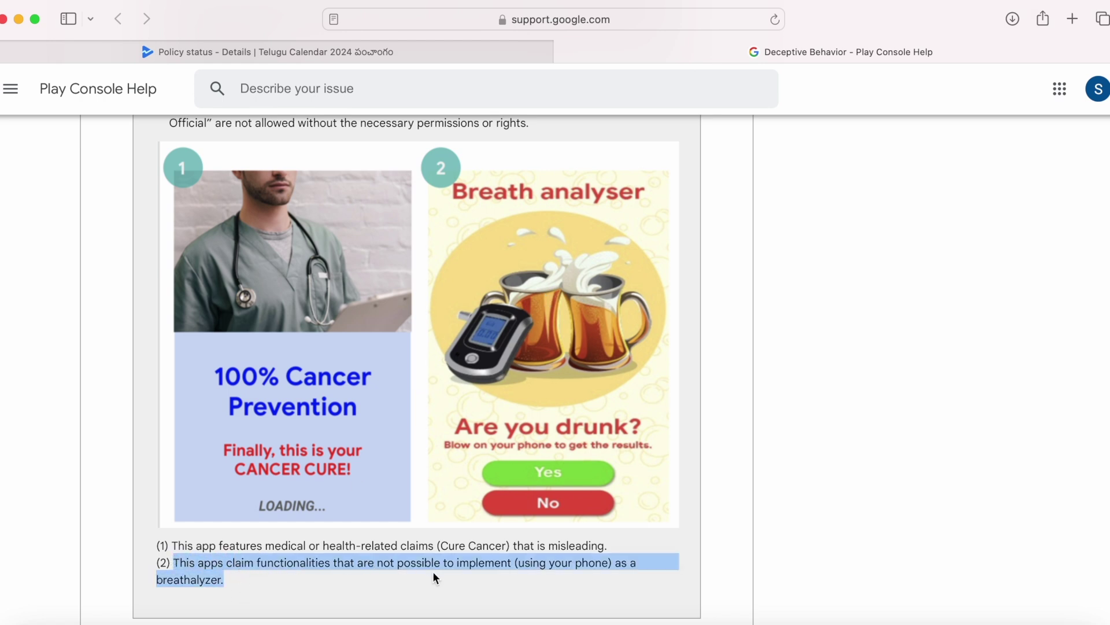
pyautogui.click(406, 587)
pyautogui.scroll(1, 414, 528)
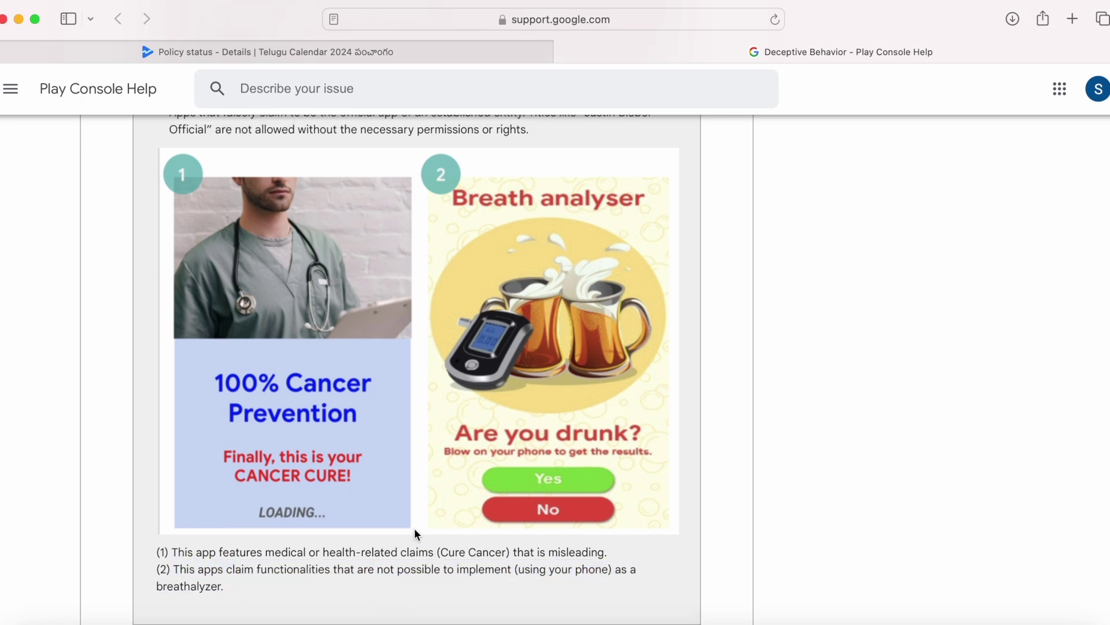
pyautogui.scroll(6, 414, 527)
pyautogui.scroll(2, 214, 221)
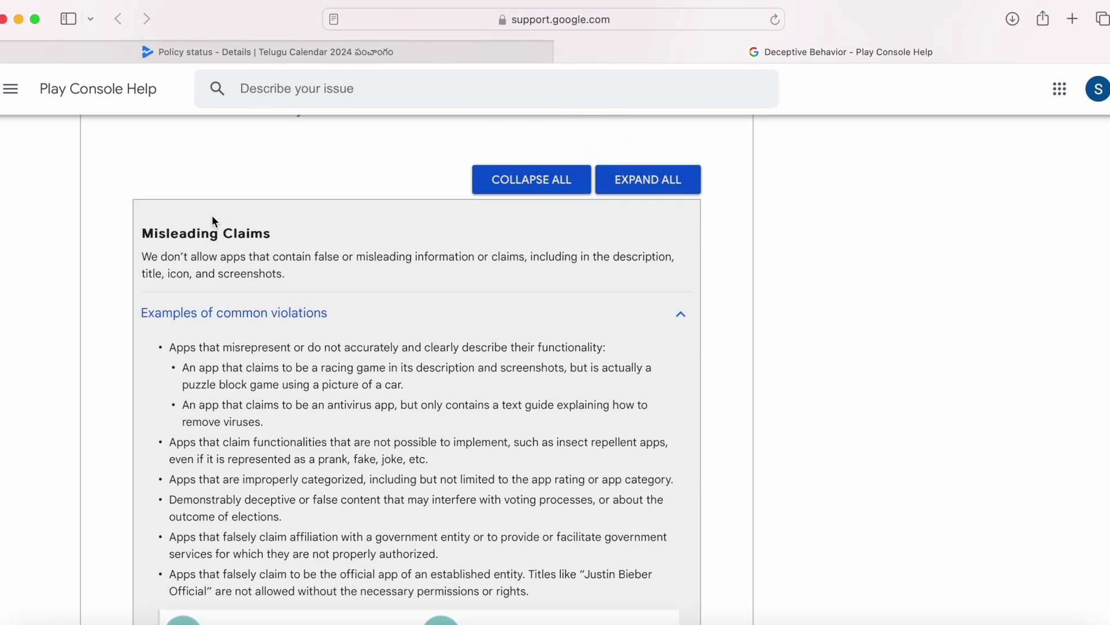
pyautogui.moveTo(143, 233); pyautogui.dragTo(322, 239)
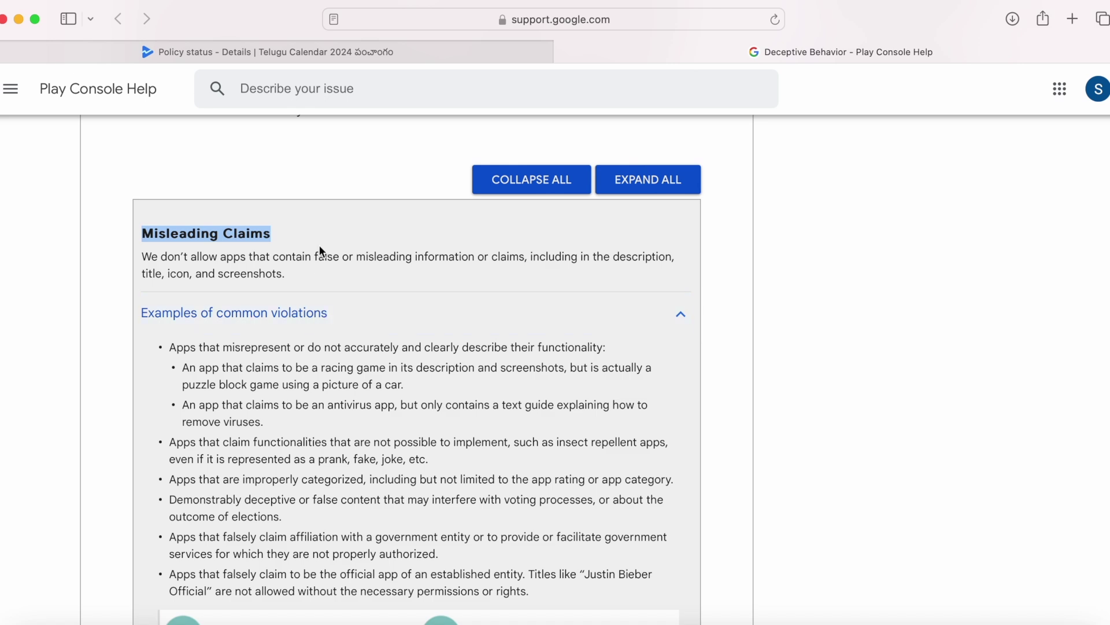
# Collapse the examples and read the Deceptive Device Settings Changes section and its bullets.
pyautogui.click(687, 318)
pyautogui.scroll(-3, 614, 434)
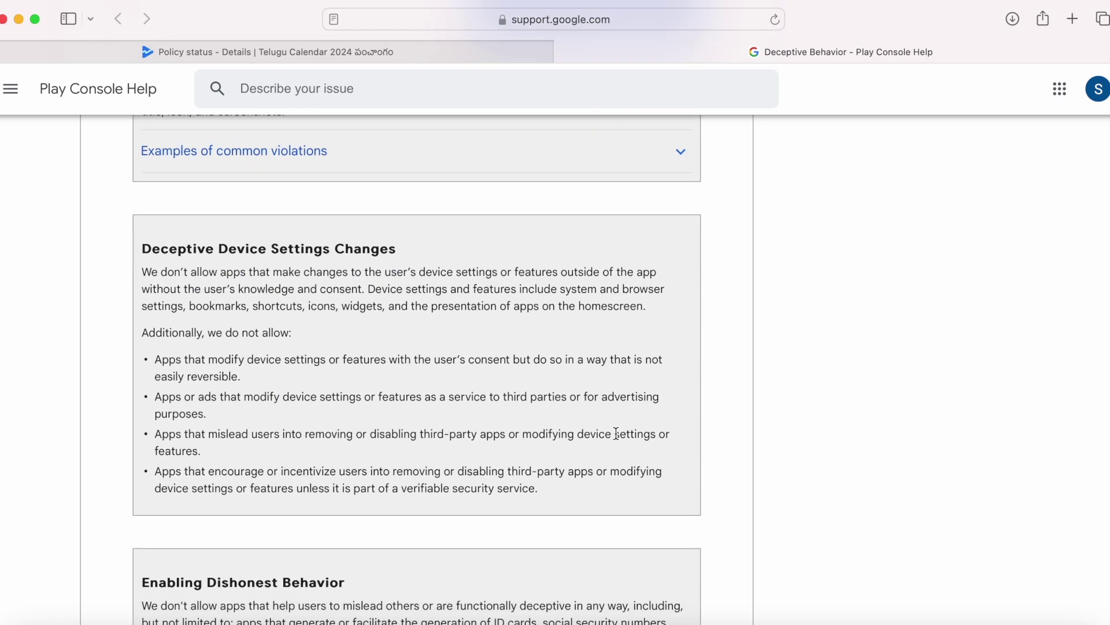
pyautogui.moveTo(144, 240); pyautogui.dragTo(406, 232)
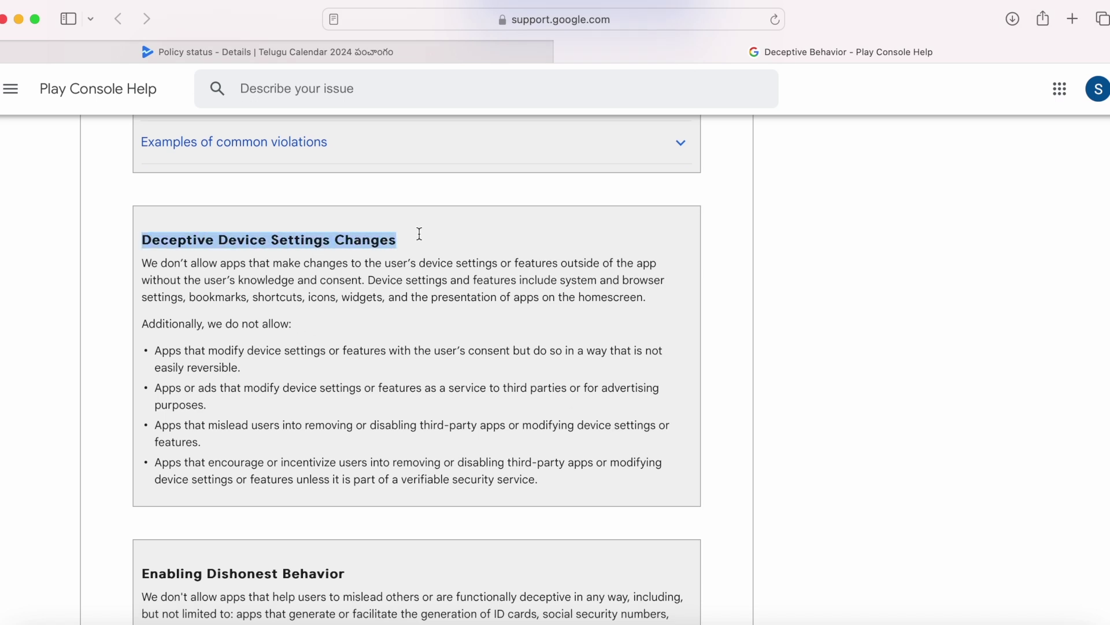
pyautogui.click(386, 285)
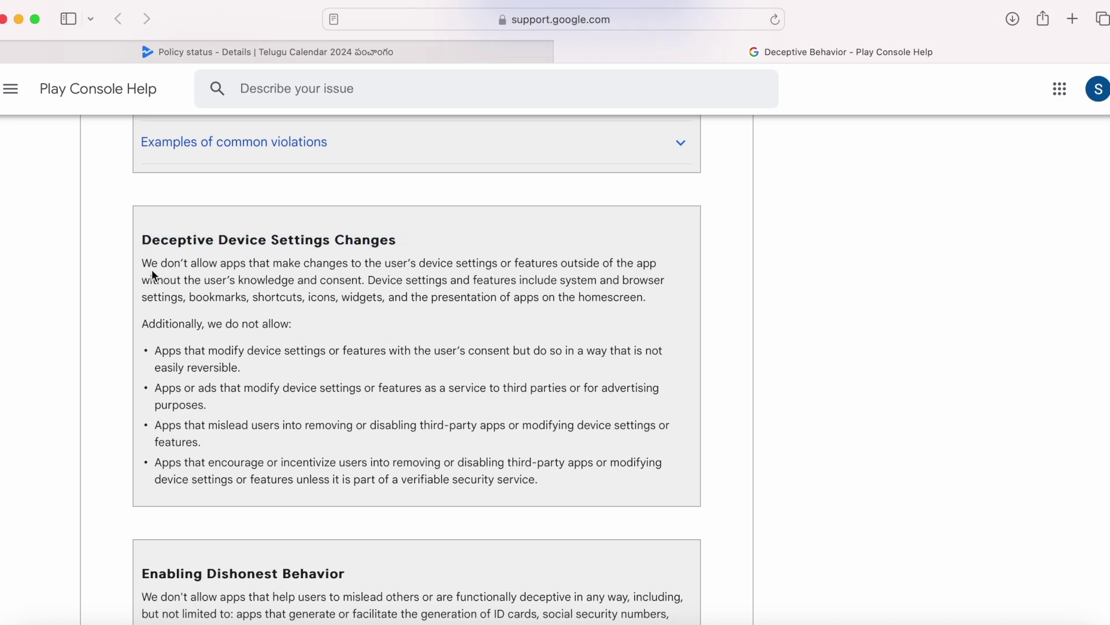
pyautogui.moveTo(145, 265); pyautogui.dragTo(371, 281)
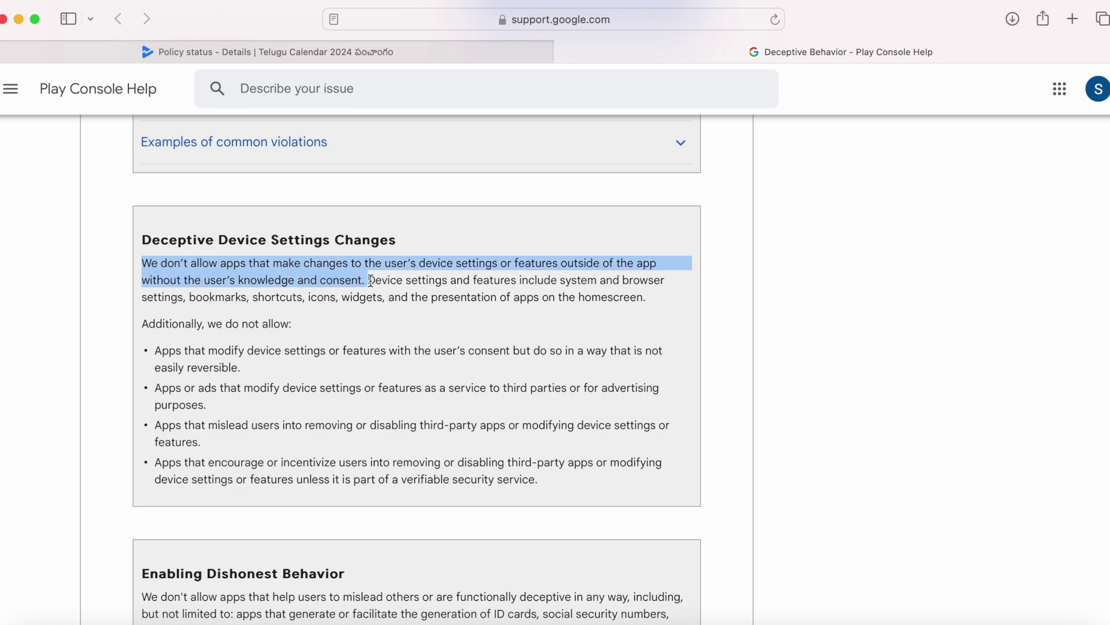
pyautogui.click(356, 465)
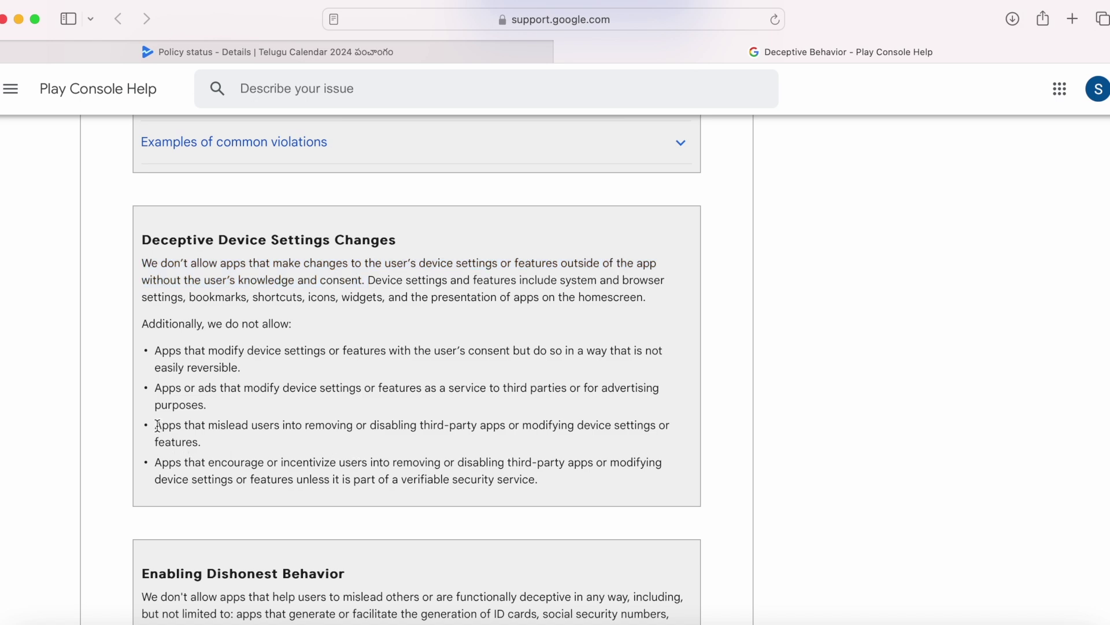
pyautogui.moveTo(154, 425); pyautogui.dragTo(210, 444)
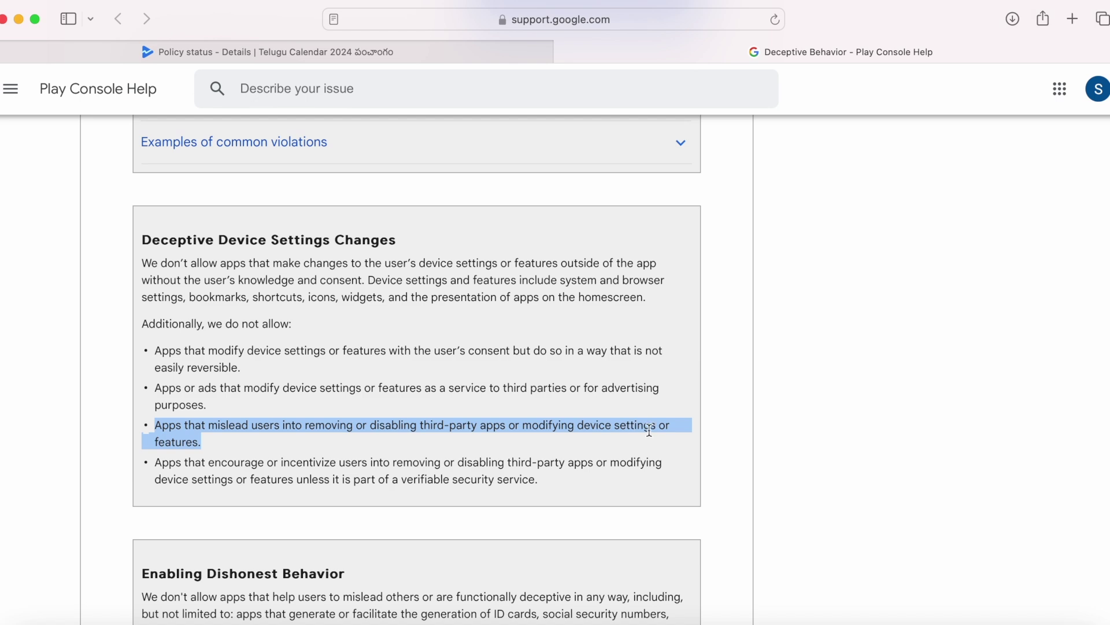
pyautogui.click(325, 434)
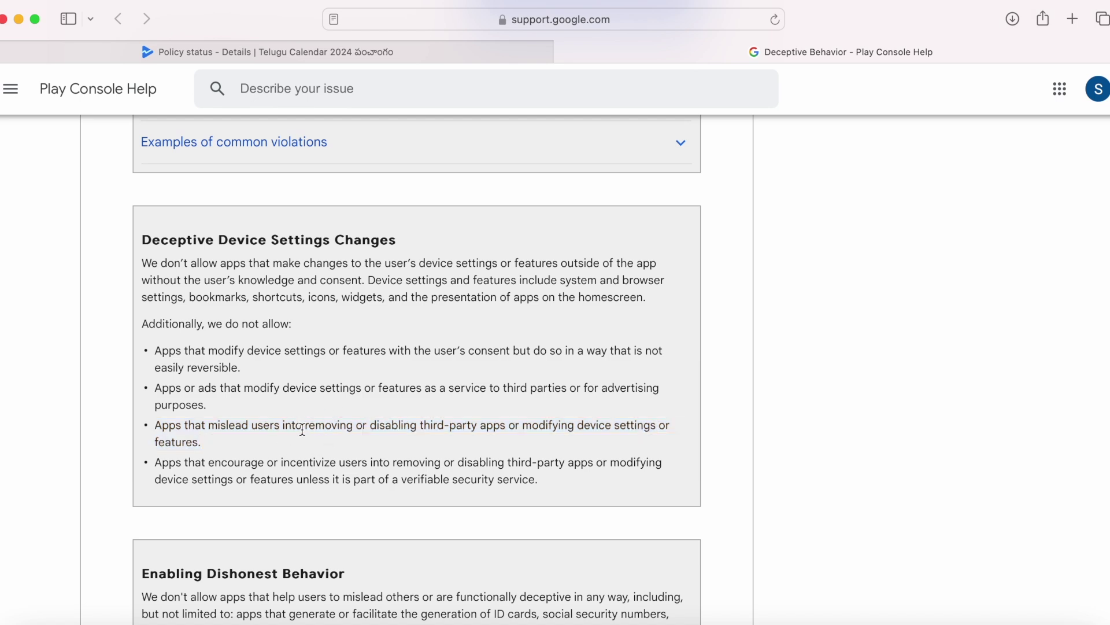
# On the policy issue details, highlight the settings instructions in the evidence text.
pyautogui.click(344, 49)
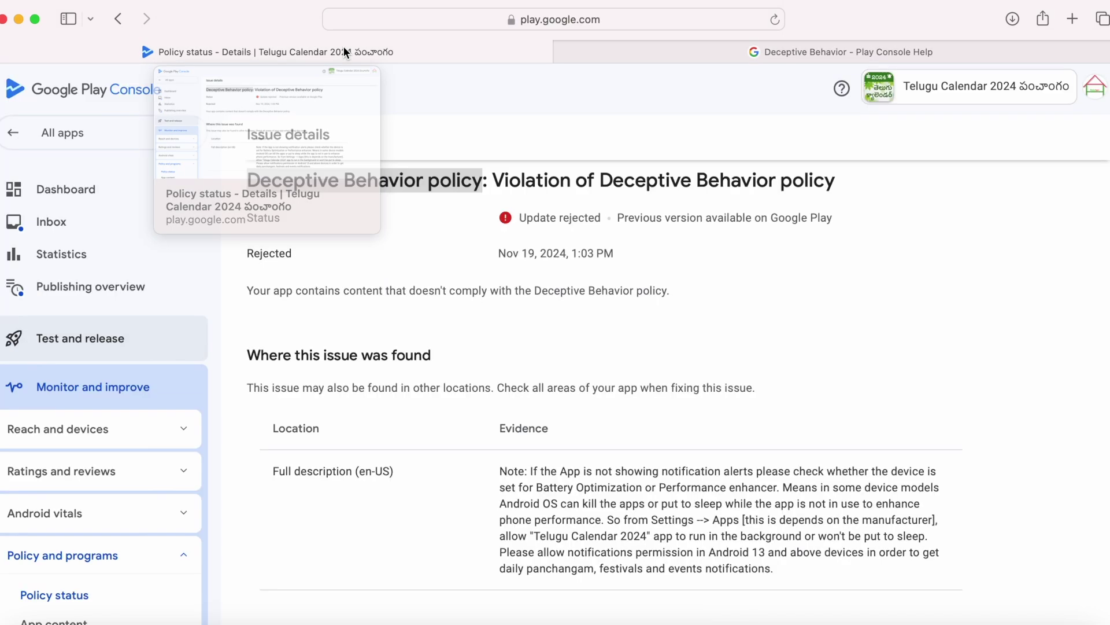
pyautogui.click(638, 520)
pyautogui.moveTo(783, 487); pyautogui.dragTo(939, 533)
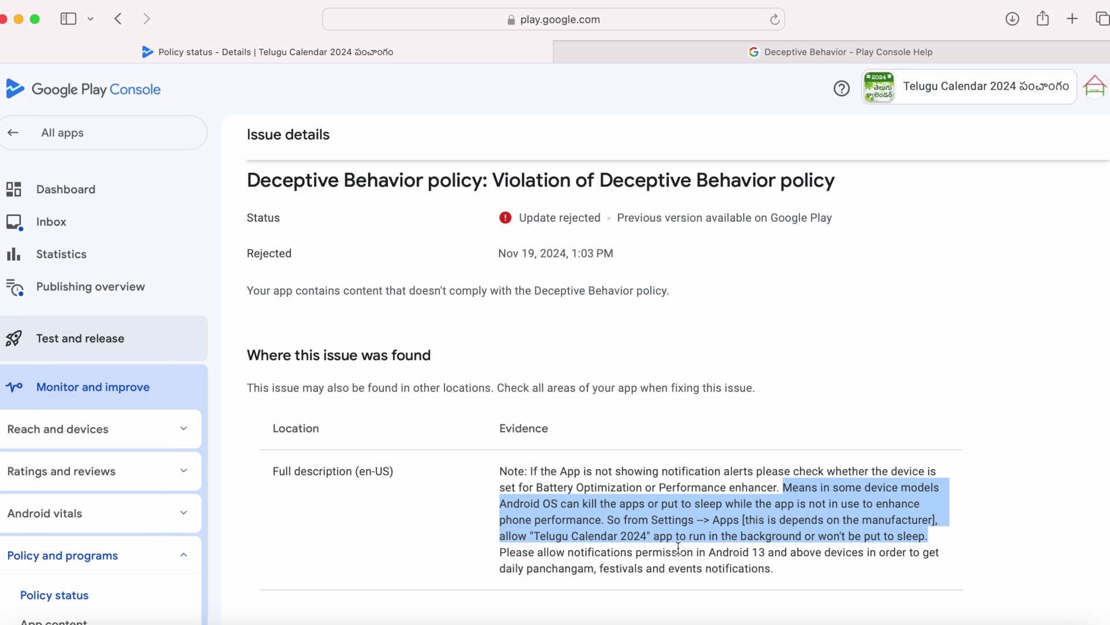
pyautogui.click(895, 541)
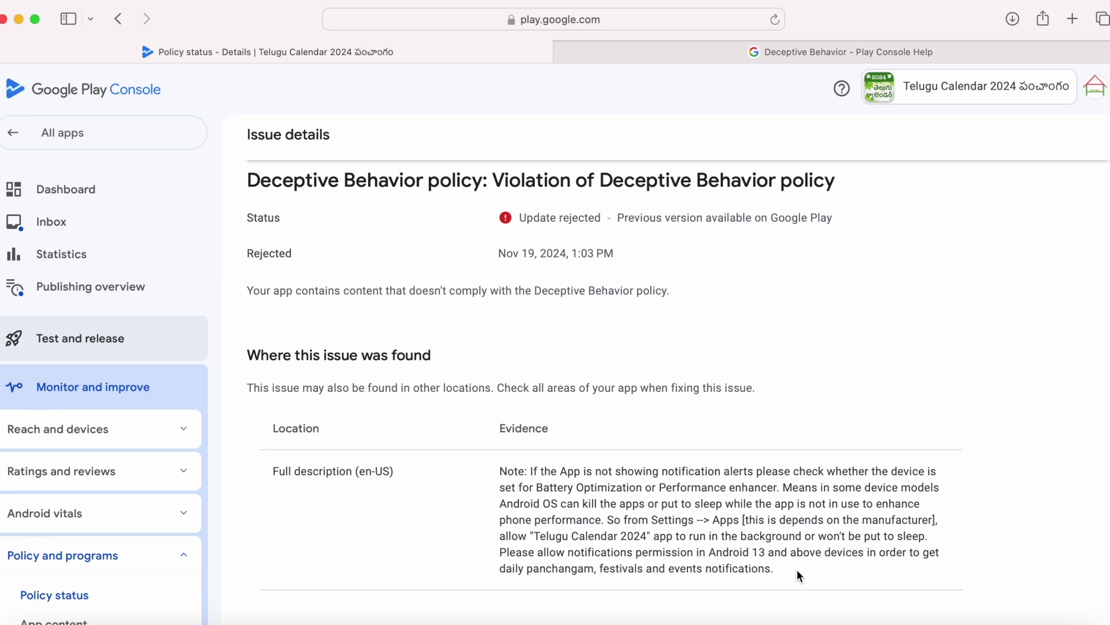
# Scroll through the Deceptive Behavior help article again and highlight its title.
pyautogui.click(777, 55)
pyautogui.scroll(-5, 377, 448)
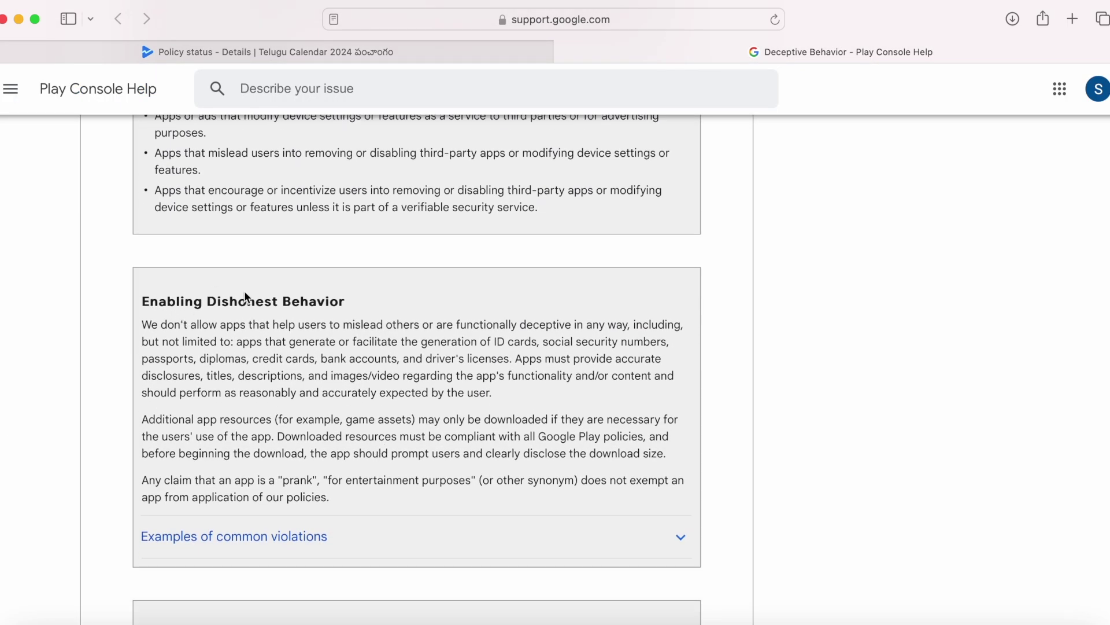
pyautogui.scroll(-7, 358, 426)
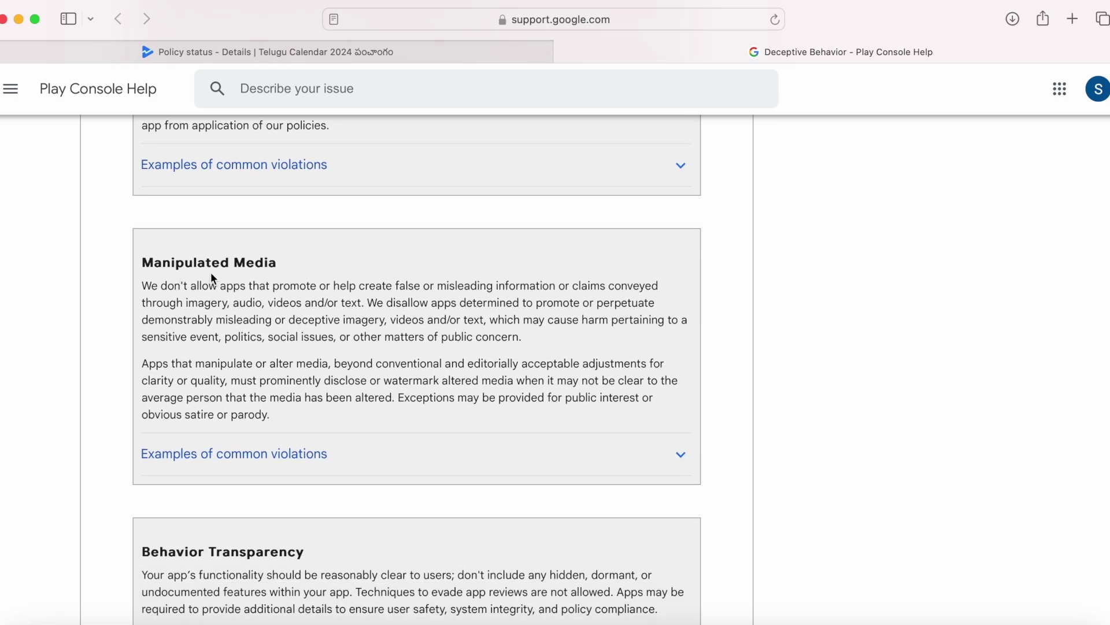
pyautogui.scroll(-8, 329, 396)
pyautogui.scroll(4, 334, 407)
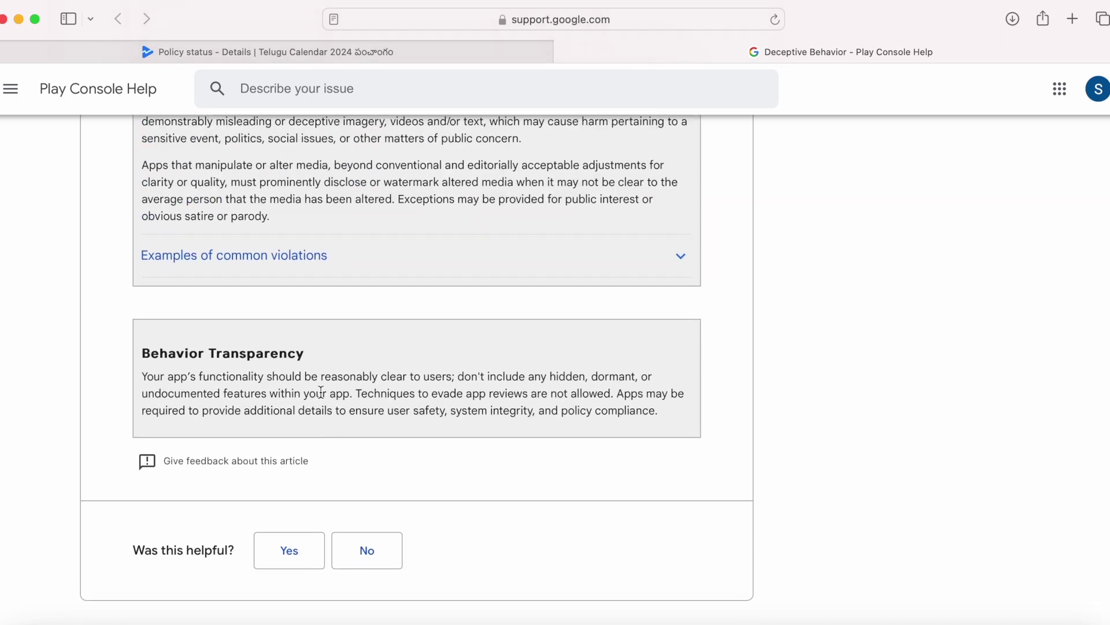
pyautogui.scroll(9, 311, 364)
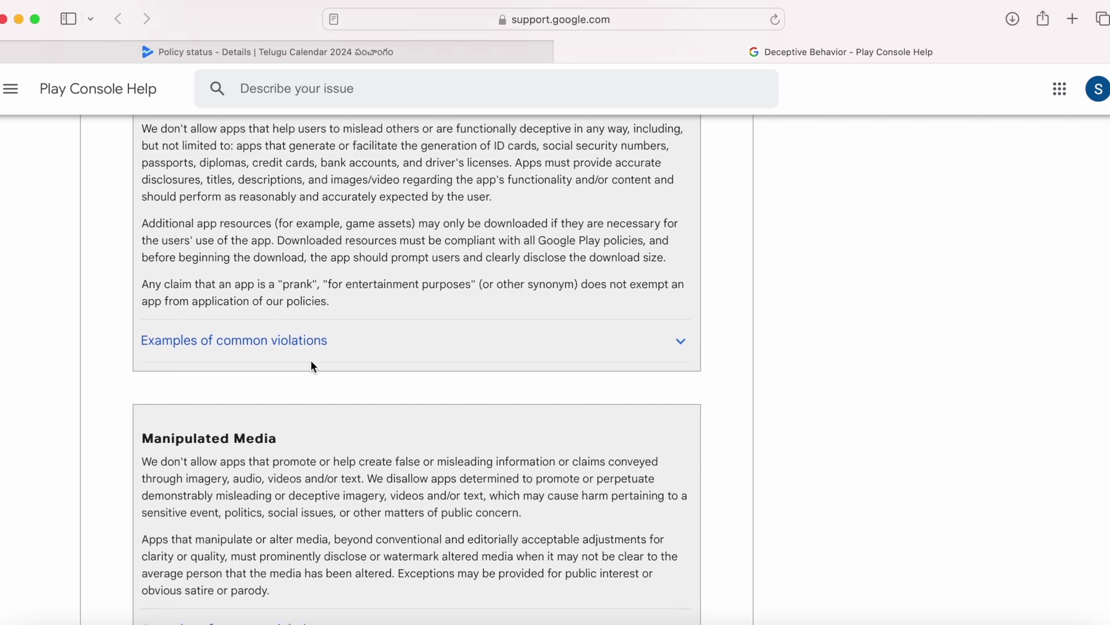
pyautogui.scroll(15, 311, 365)
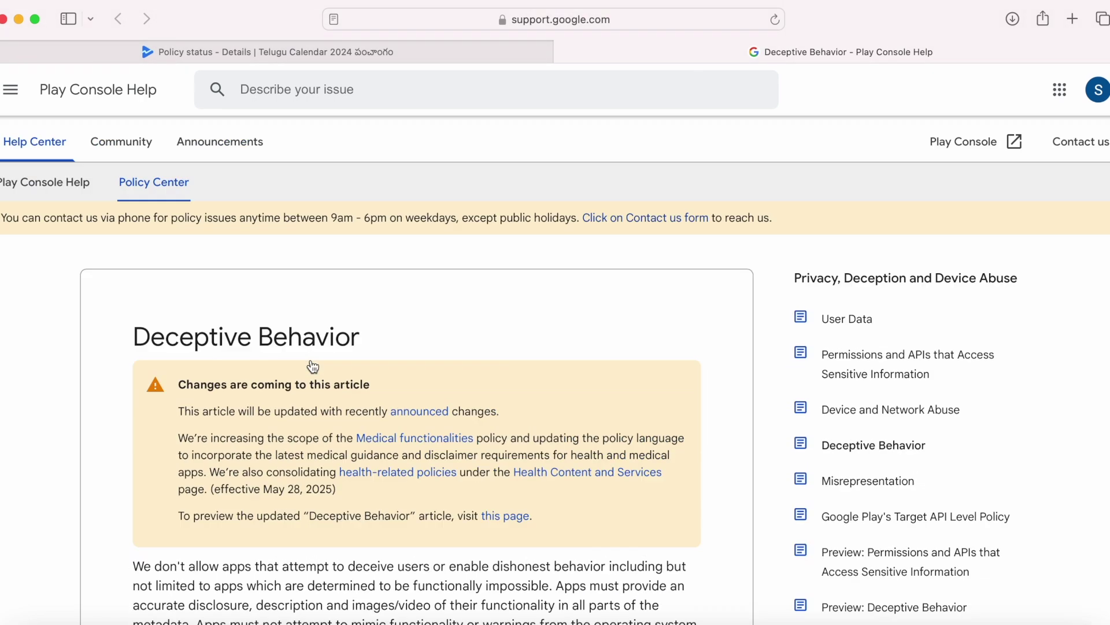
pyautogui.moveTo(135, 334); pyautogui.dragTo(393, 335)
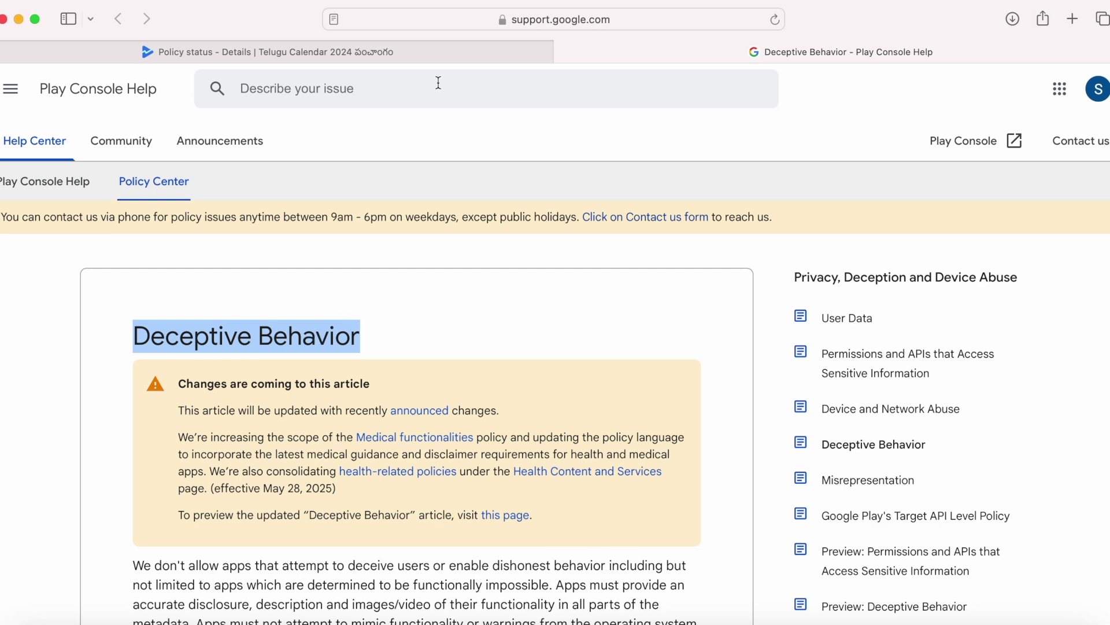
# Return to the Play Console issue details and highlight the Deceptive Behavior policy name.
pyautogui.click(414, 52)
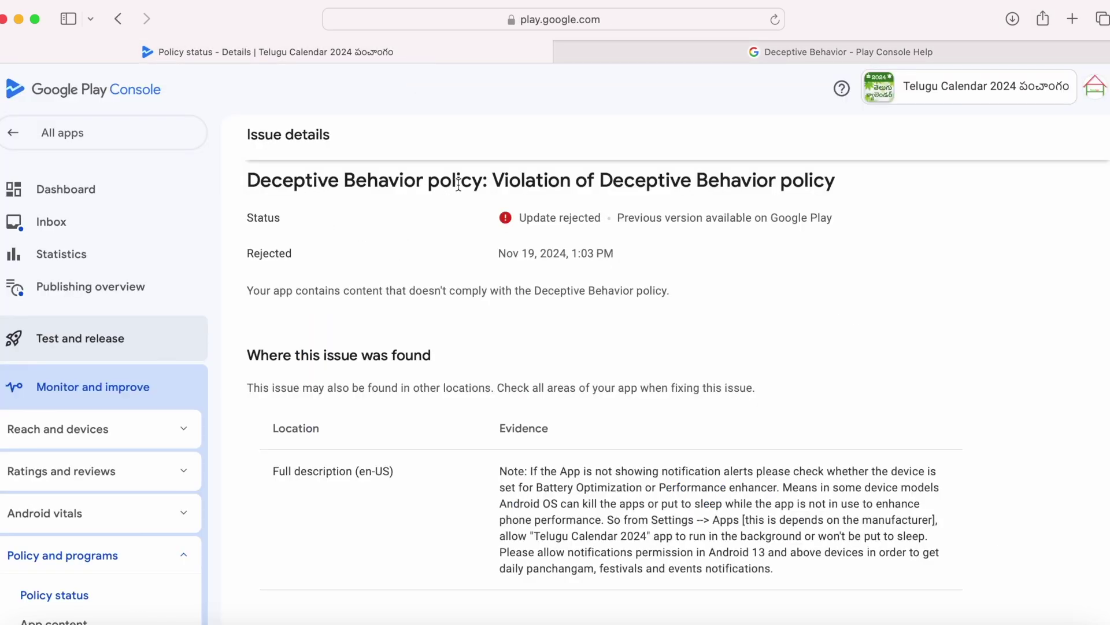
pyautogui.moveTo(480, 183); pyautogui.dragTo(252, 179)
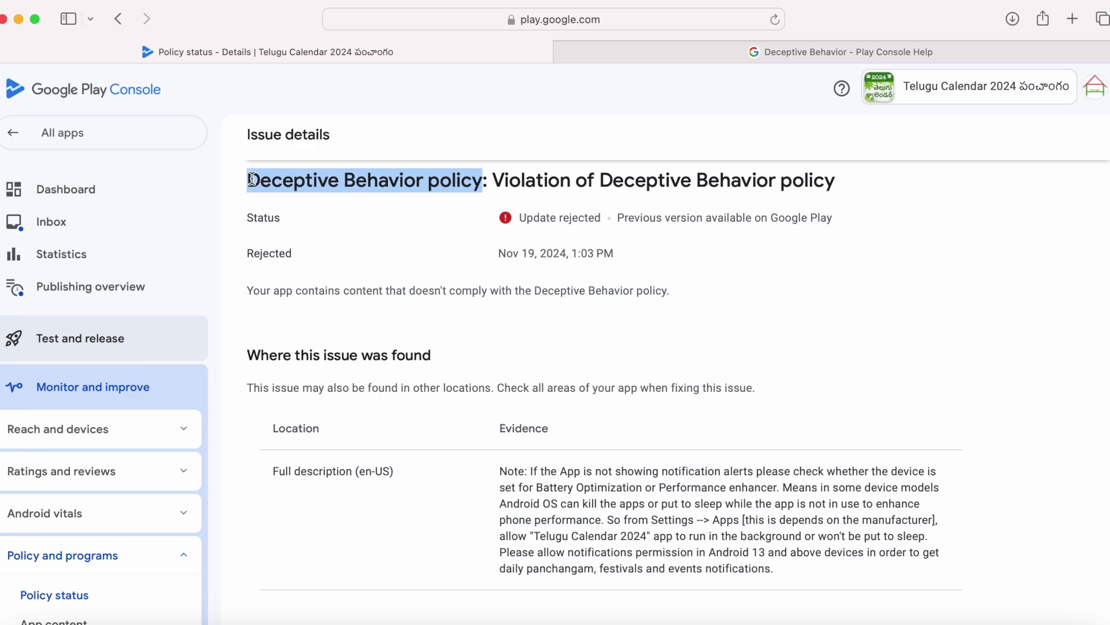
pyautogui.click(674, 502)
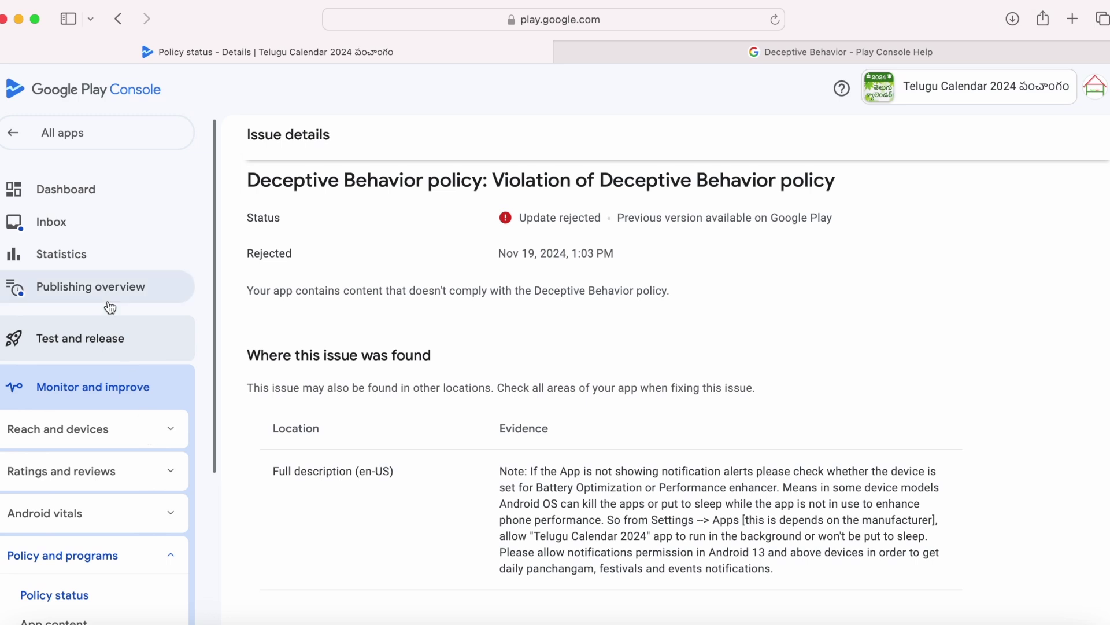
# Open the Default store listing via Grow users > Store presence > Store listings.
pyautogui.scroll(-3, 81, 405)
pyautogui.click(86, 273)
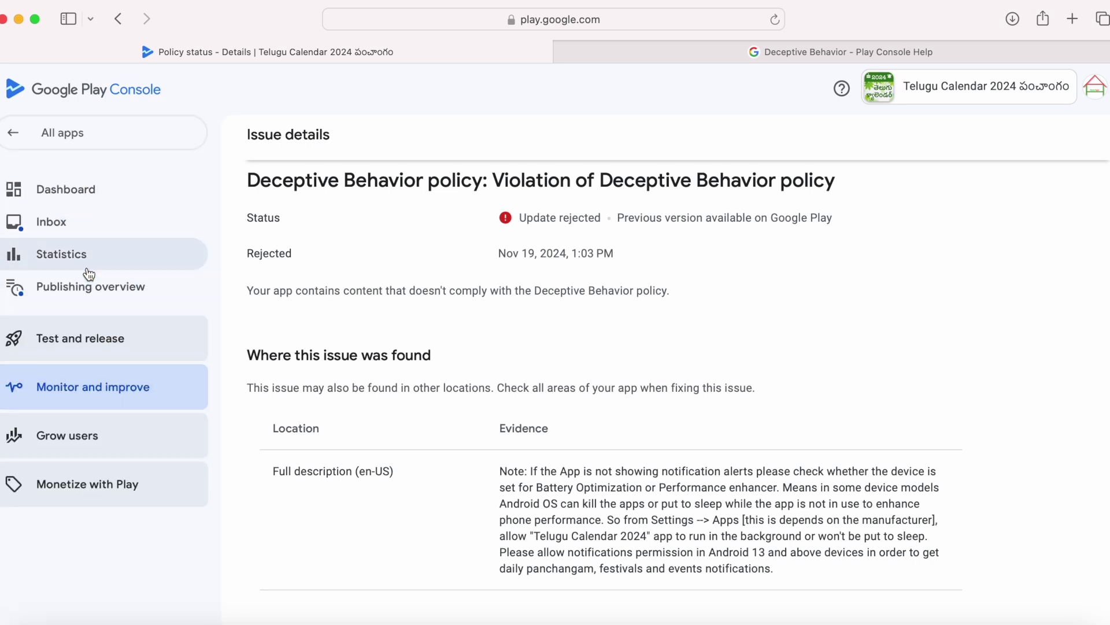
pyautogui.click(69, 441)
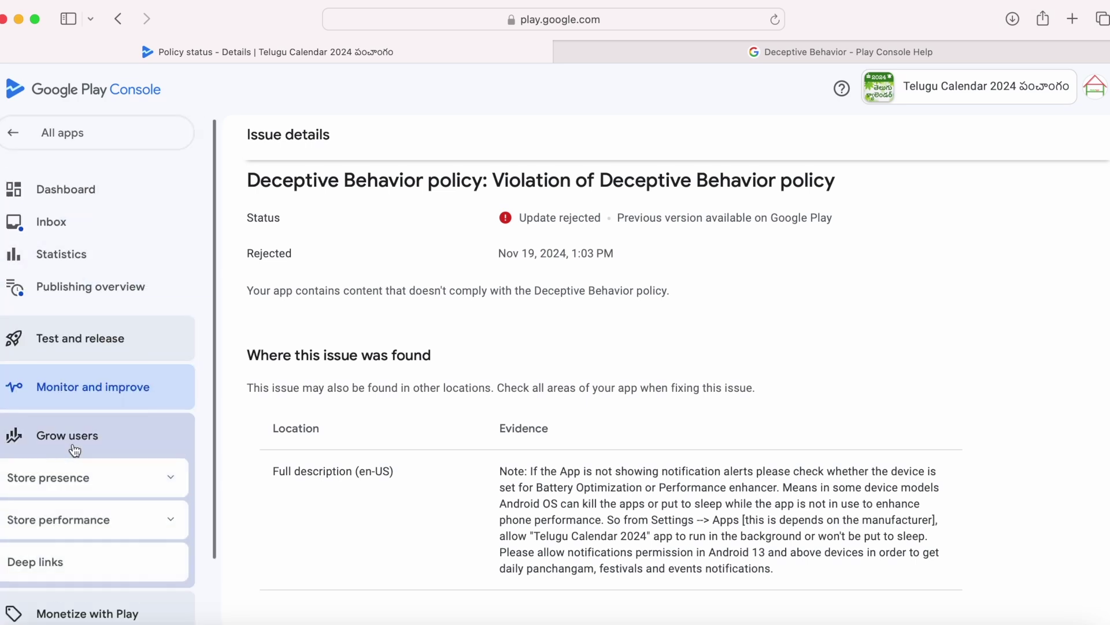
pyautogui.click(93, 479)
pyautogui.scroll(-4, 92, 480)
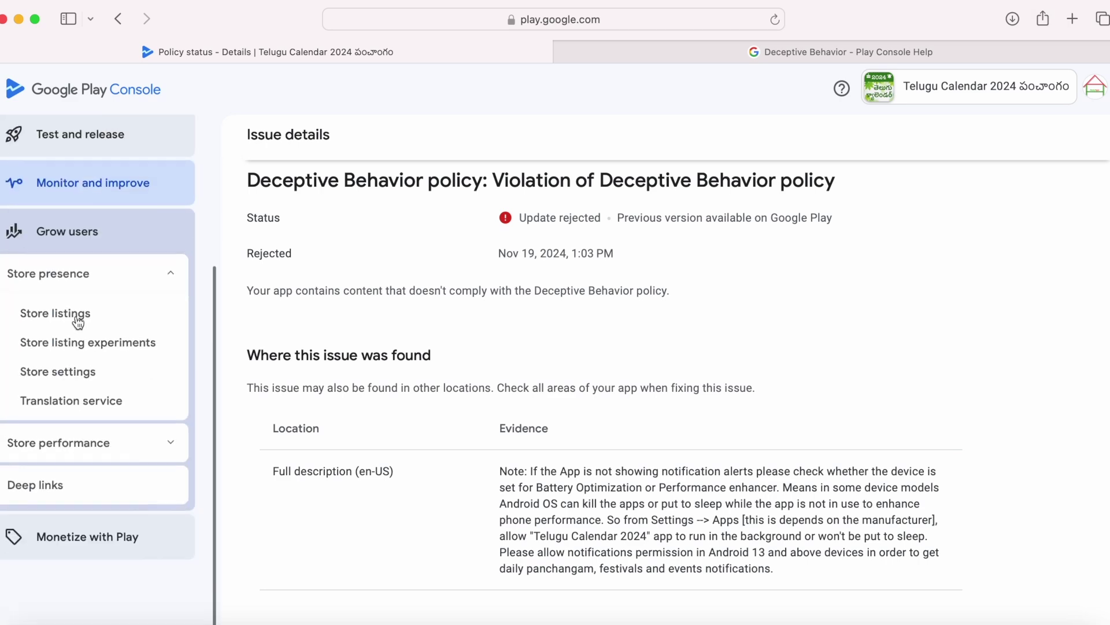
pyautogui.click(77, 318)
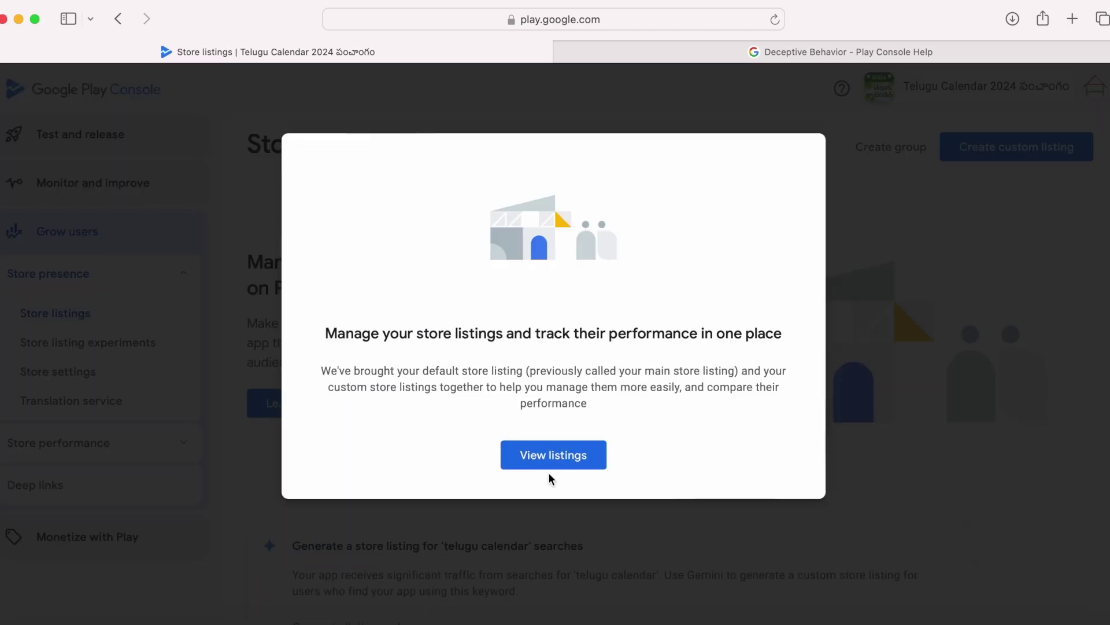
pyautogui.click(551, 466)
pyautogui.scroll(-7, 613, 463)
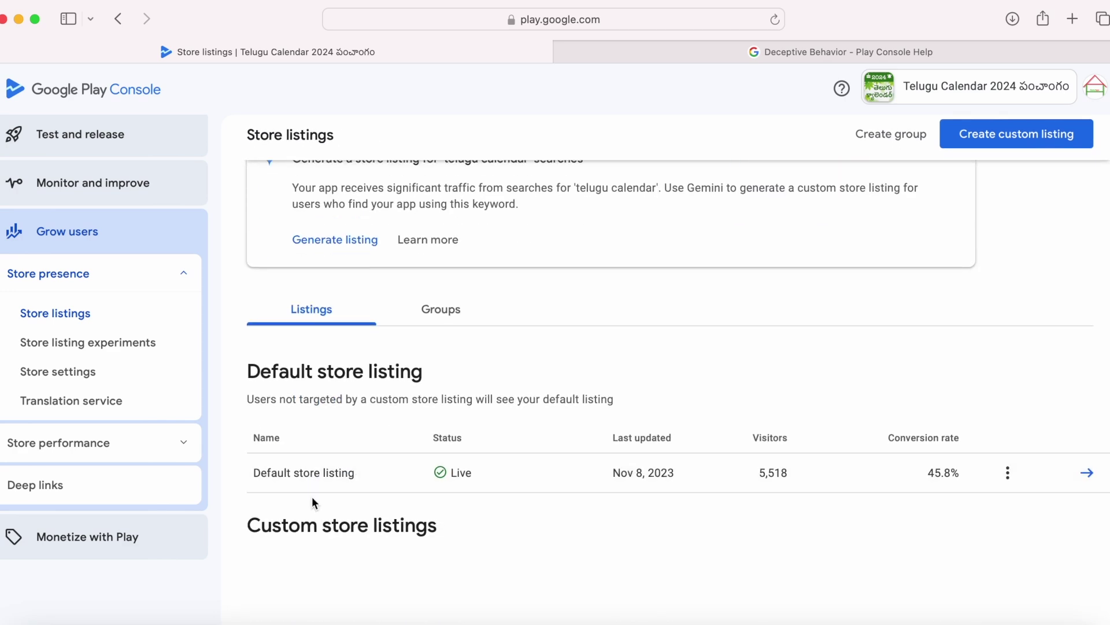
pyautogui.scroll(-2, 486, 494)
pyautogui.click(1085, 389)
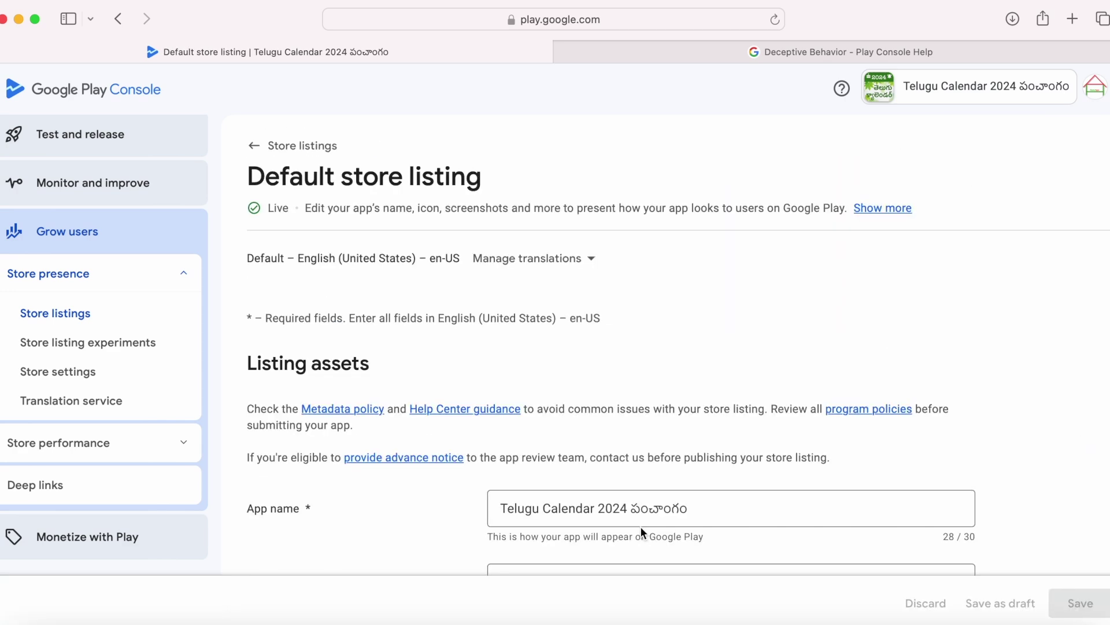
# Scroll down to the Full description field and place the cursor in its text.
pyautogui.scroll(-2, 641, 529)
pyautogui.scroll(-6, 641, 531)
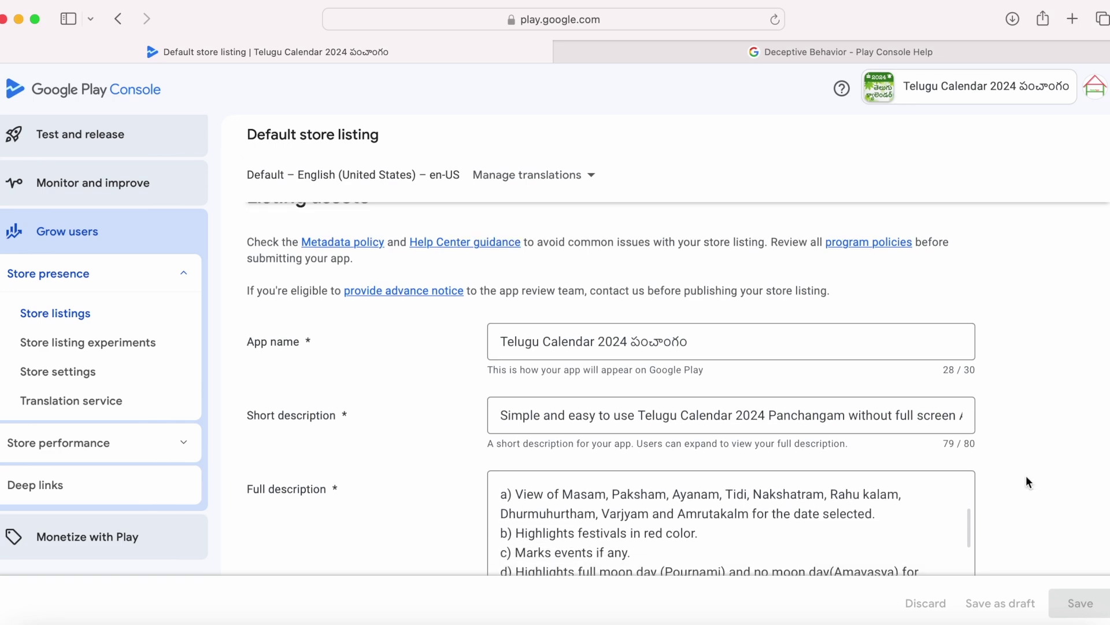
pyautogui.scroll(-3, 1026, 481)
pyautogui.scroll(-15, 750, 391)
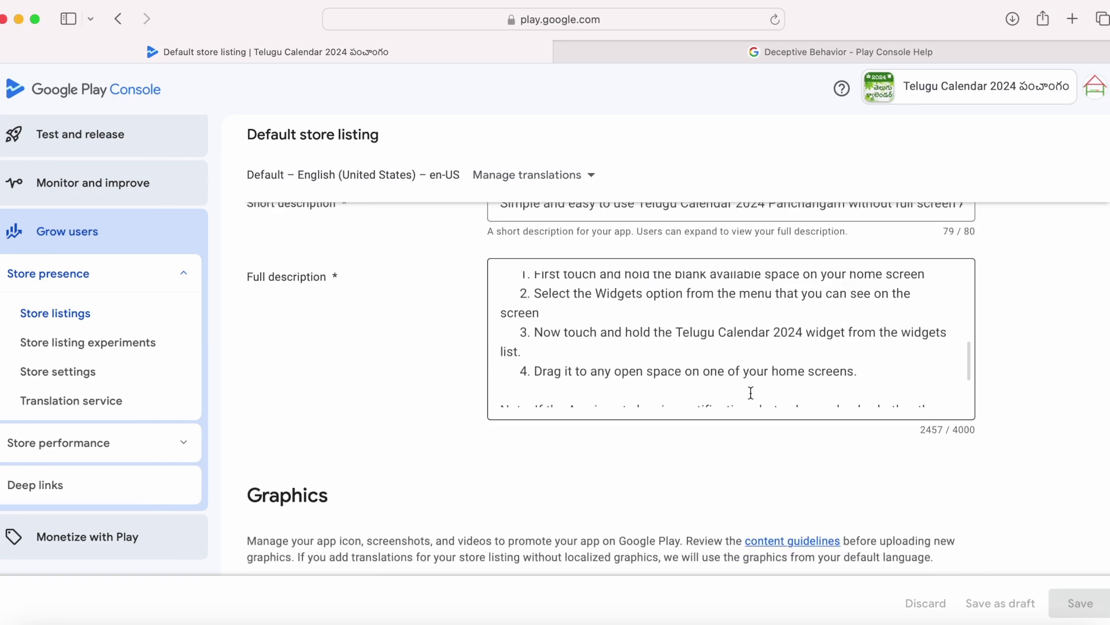
pyautogui.moveTo(247, 269); pyautogui.dragTo(346, 272)
pyautogui.click(642, 328)
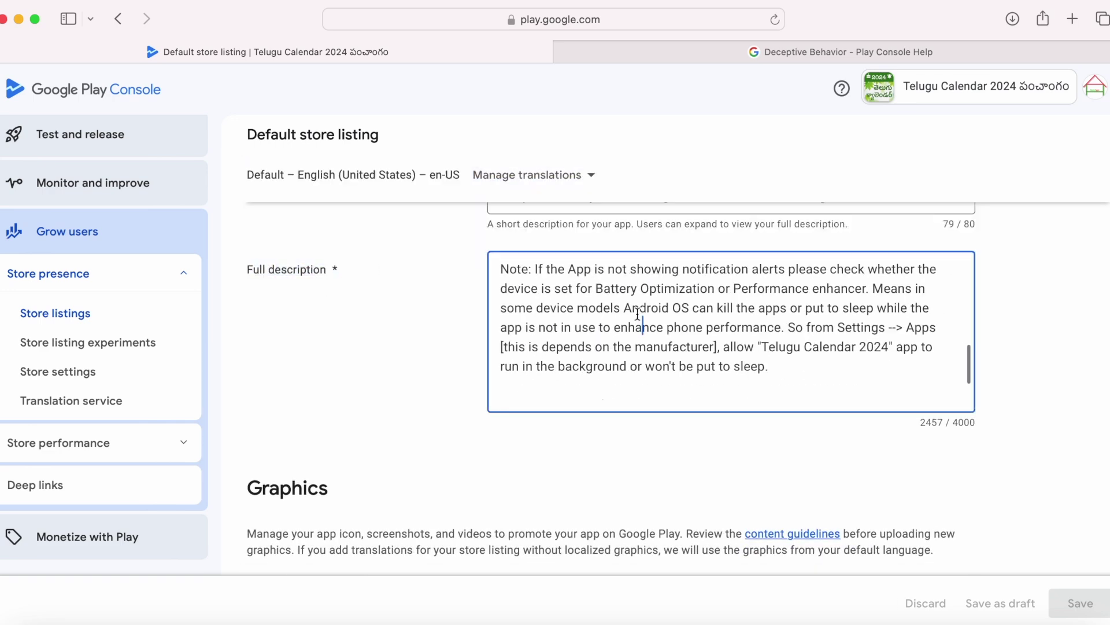
pyautogui.scroll(2, 695, 331)
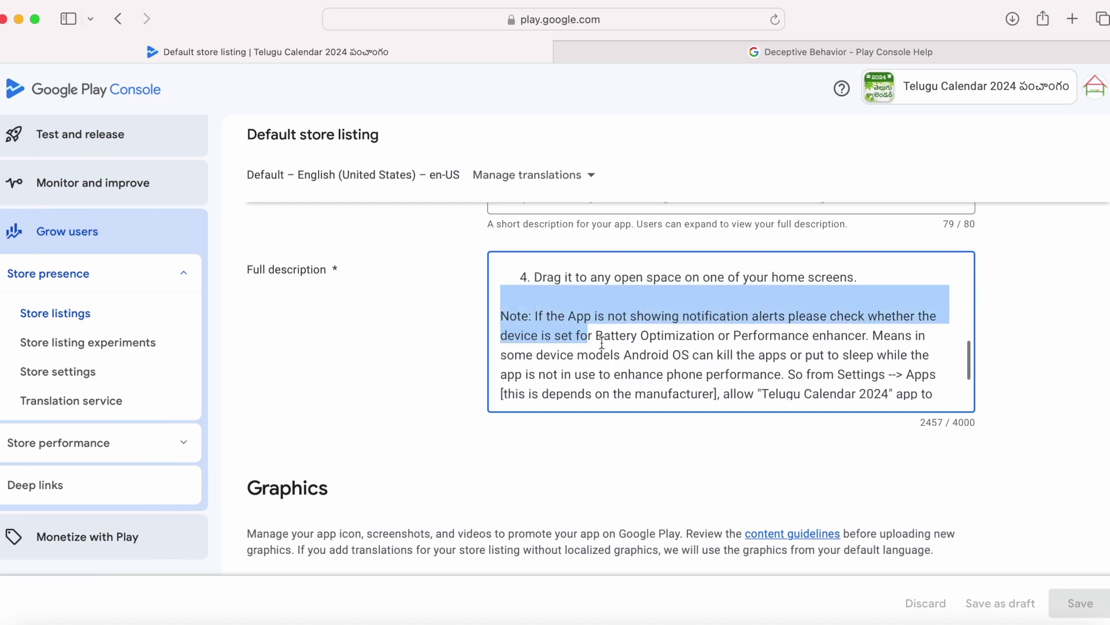
pyautogui.scroll(-6, 666, 347)
pyautogui.scroll(2, 630, 369)
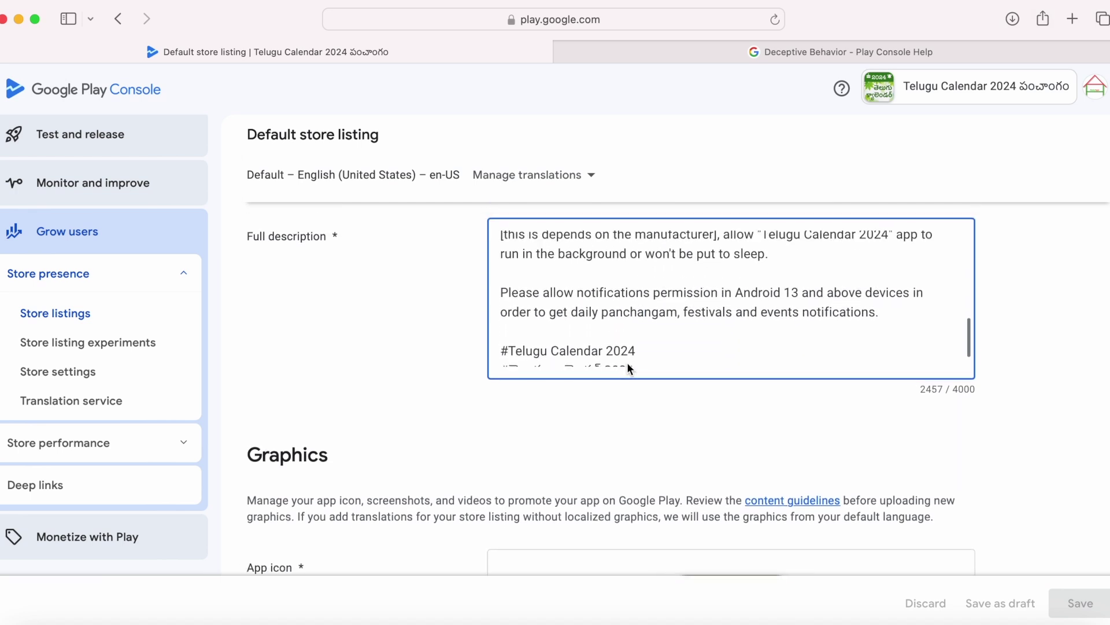
# Delete the settings 'Note:' paragraph and add an empty line before the hashtags.
pyautogui.keyDown('shift'); pyautogui.click(880, 313); pyautogui.keyUp('shift')
pyautogui.scroll(3, 882, 312)
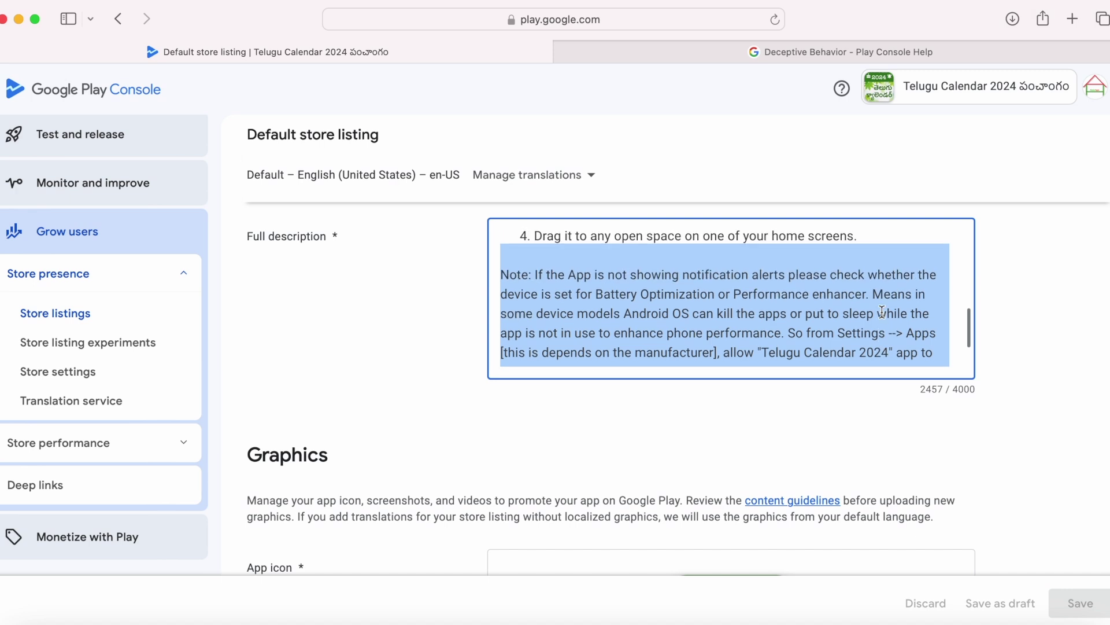
pyautogui.press('BackSpace')
pyautogui.press('BackSpace')
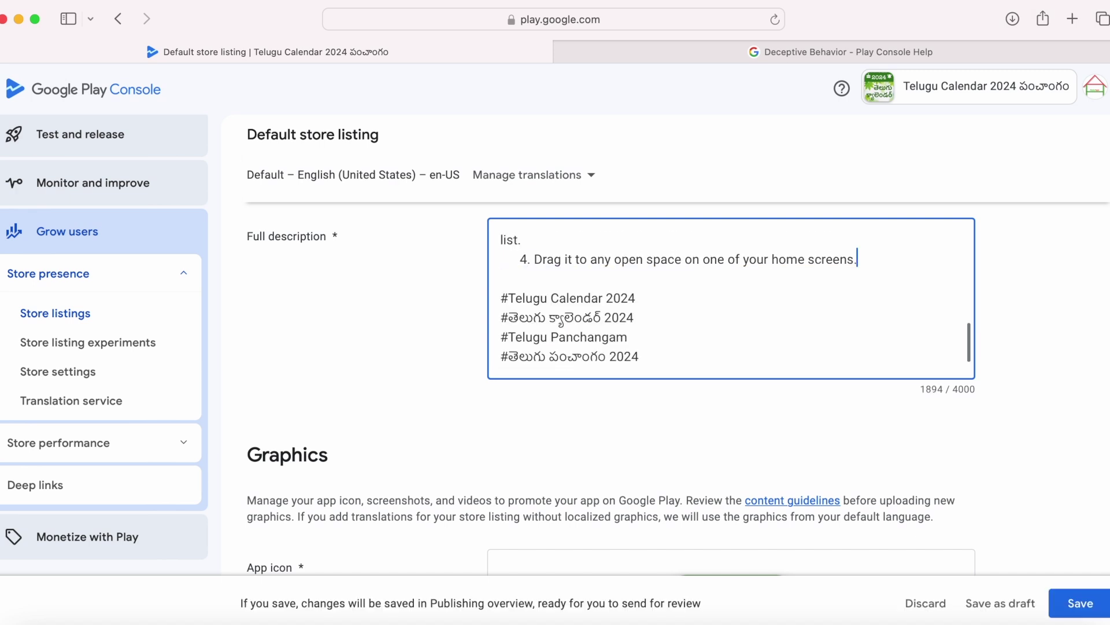
pyautogui.click(684, 280)
pyautogui.press('Return')
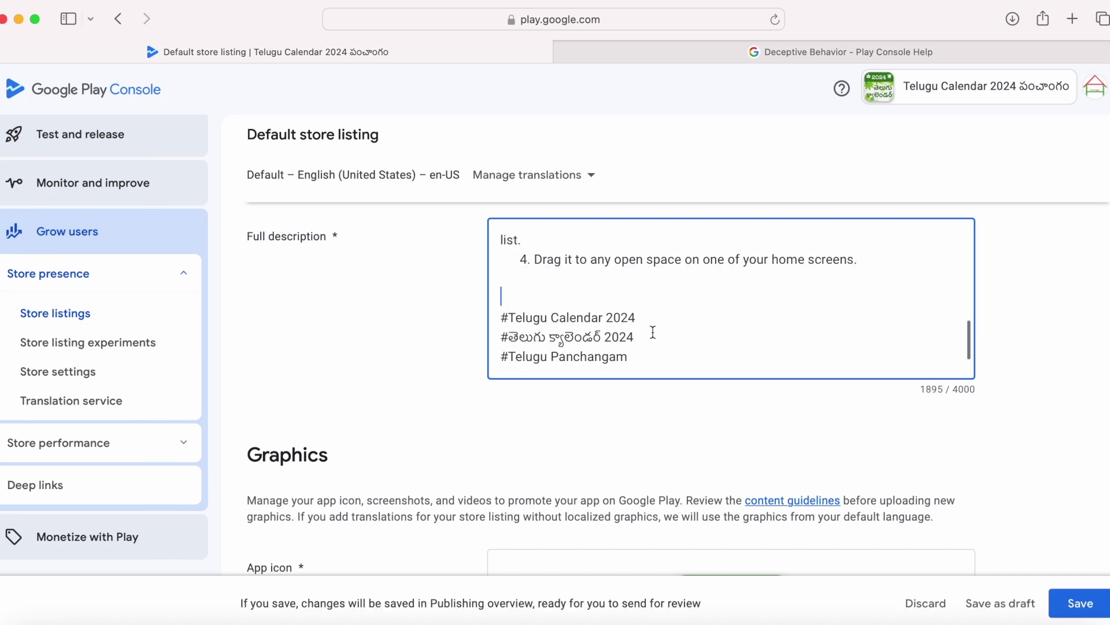
pyautogui.scroll(-2, 653, 323)
pyautogui.scroll(-2, 645, 342)
pyautogui.scroll(1, 646, 342)
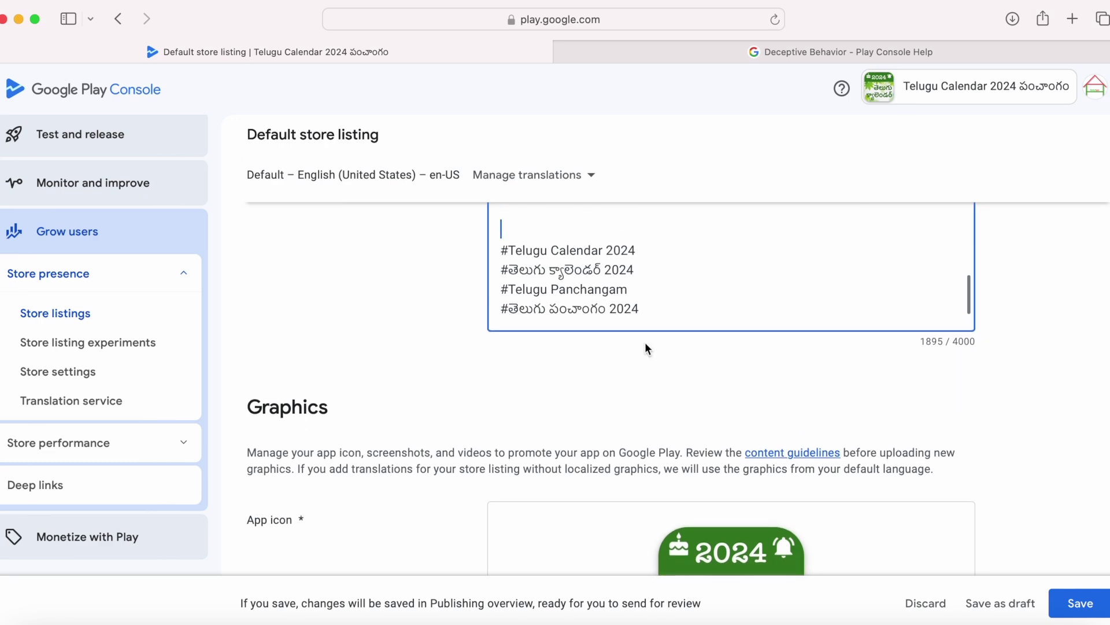
pyautogui.scroll(10, 645, 343)
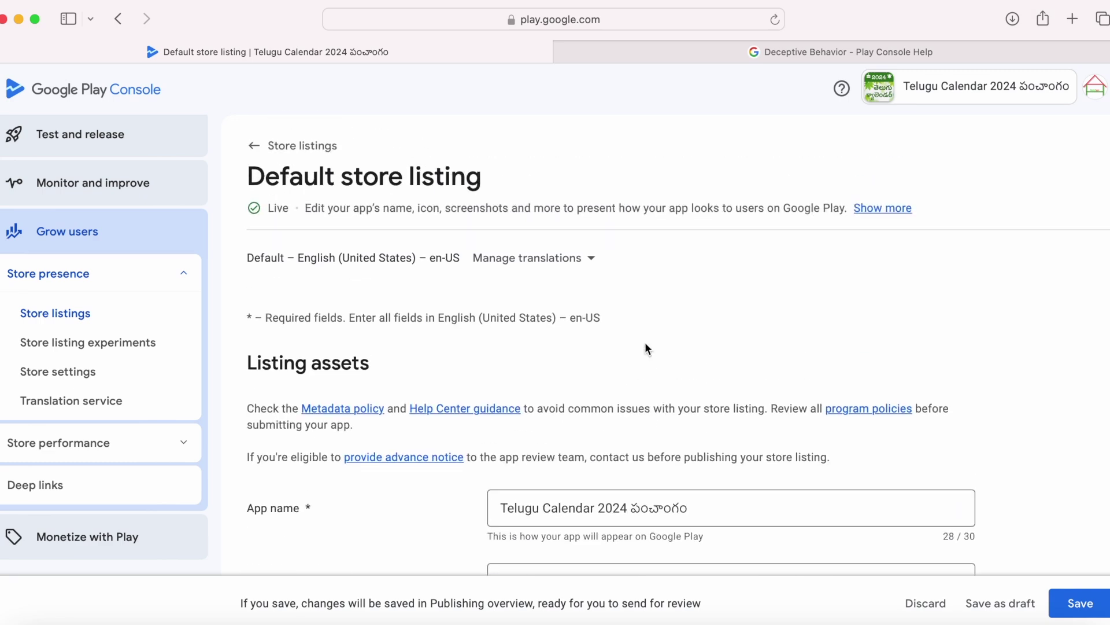
# Save the store listing and review the version 51 entry on the publishing overview.
pyautogui.click(1093, 602)
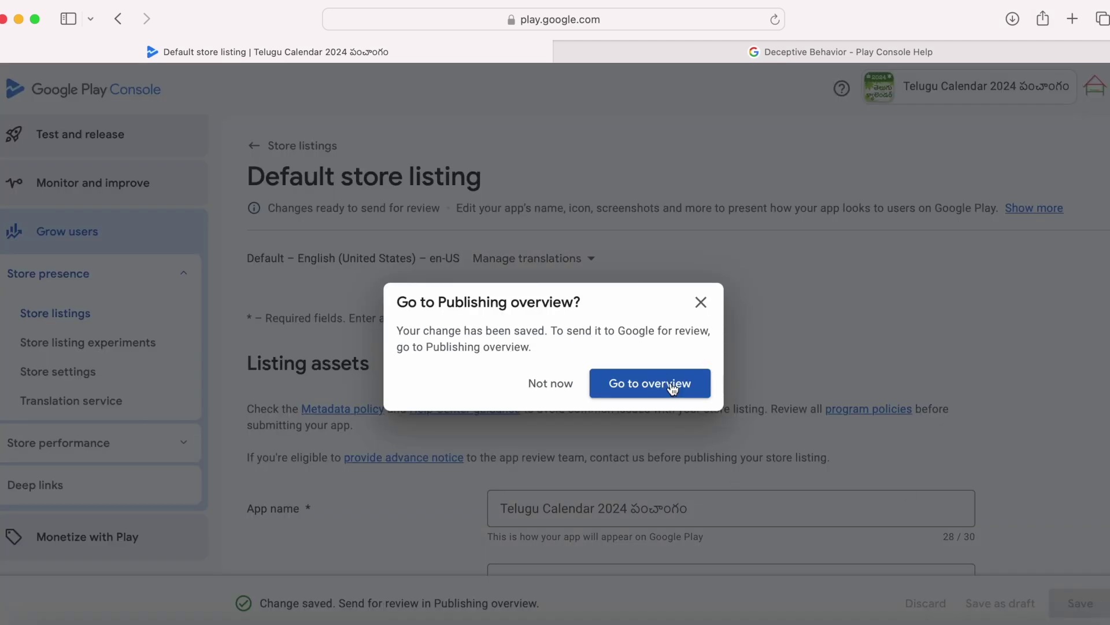
pyautogui.click(673, 384)
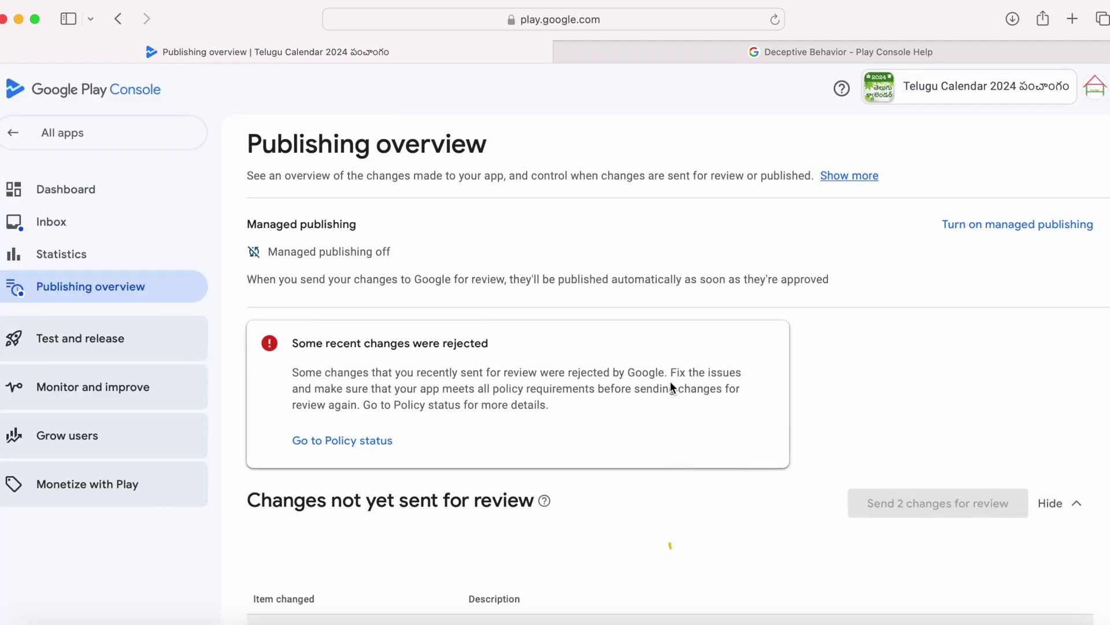
pyautogui.scroll(-5, 725, 511)
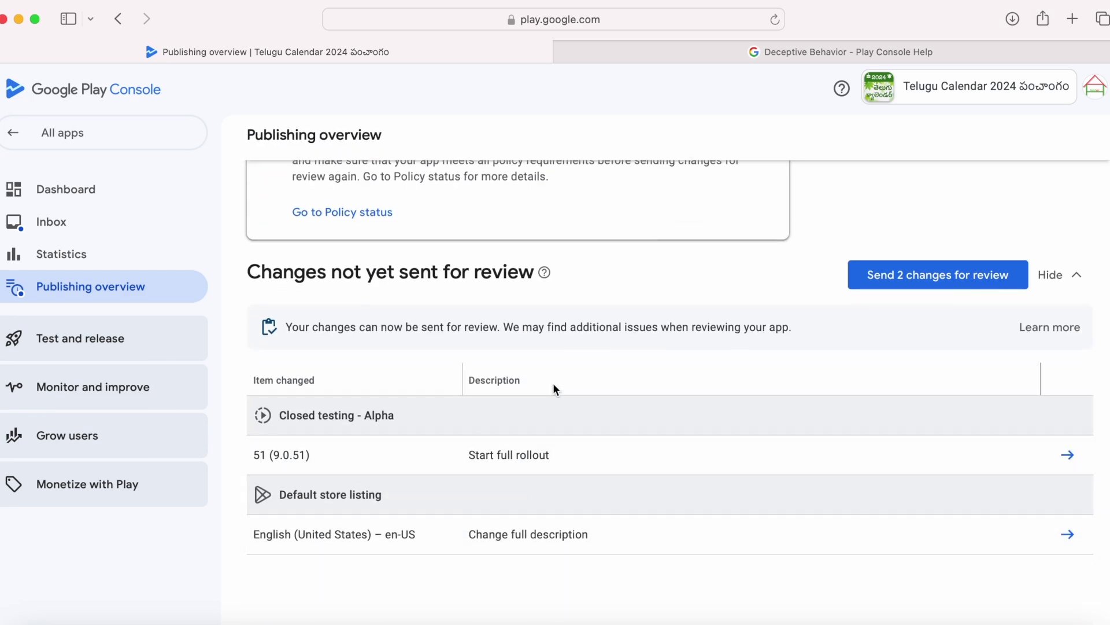
pyautogui.moveTo(253, 455); pyautogui.dragTo(397, 452)
pyautogui.scroll(3, 397, 448)
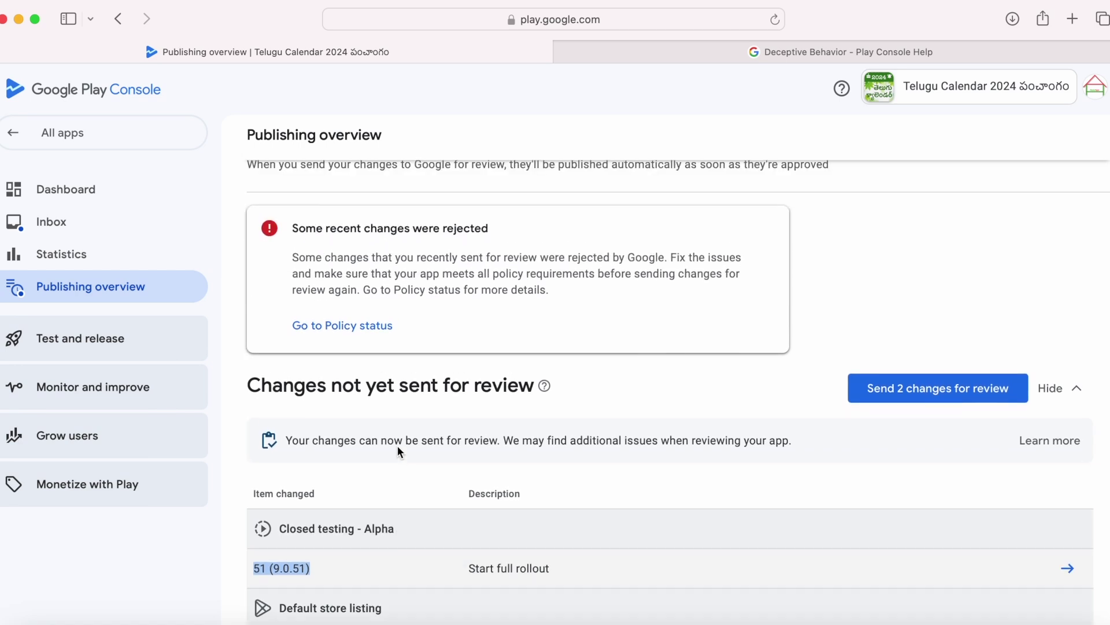
pyautogui.scroll(-3, 452, 426)
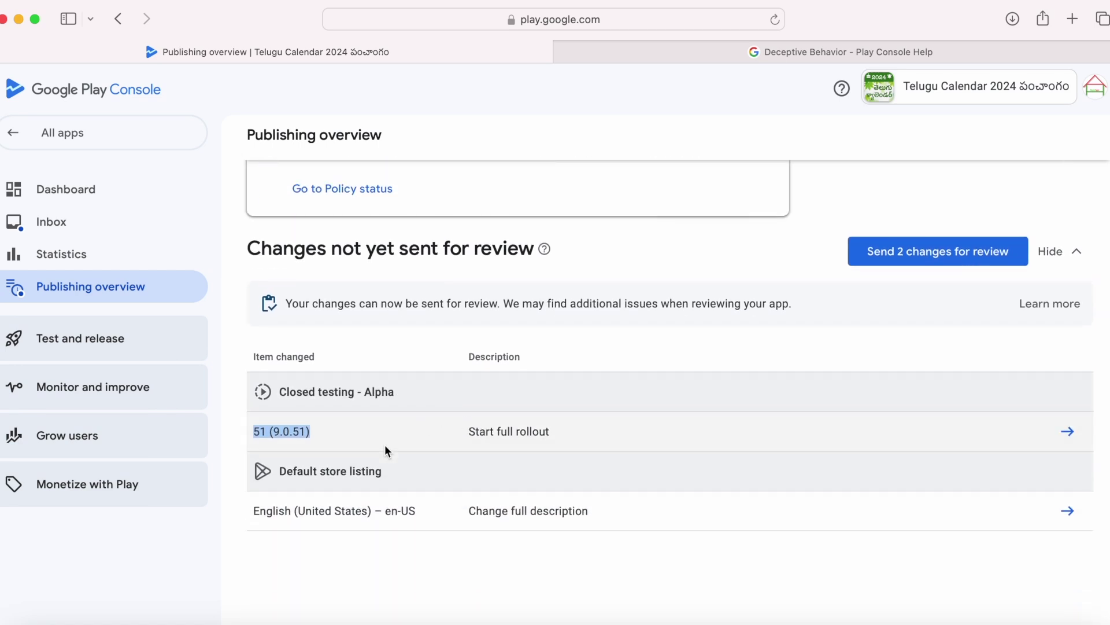
pyautogui.click(737, 471)
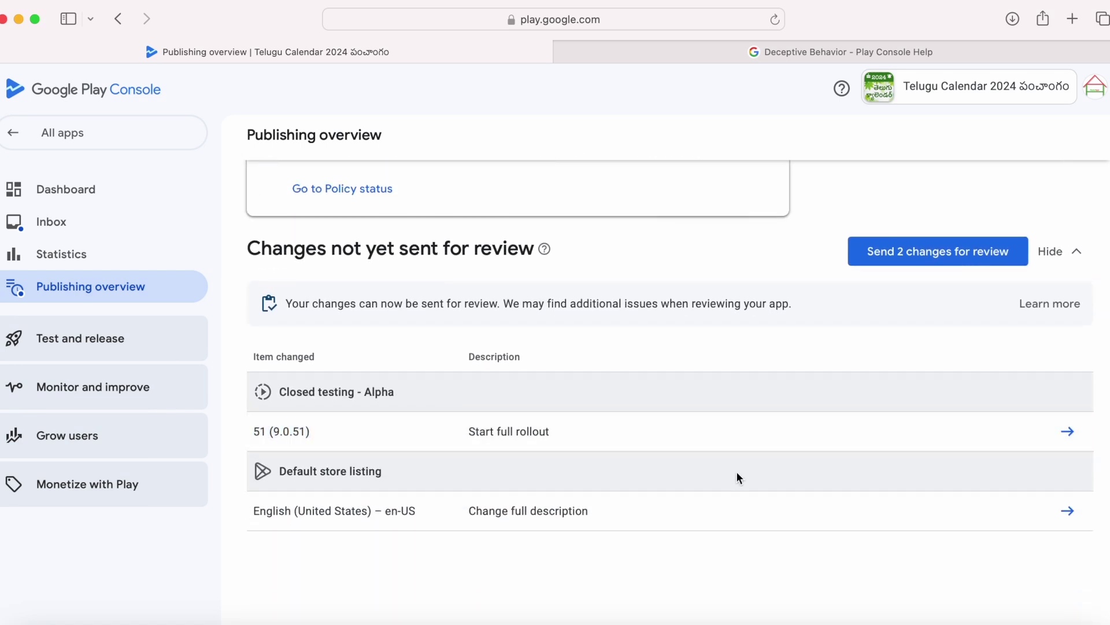
# Send the 2 pending changes to Google for review and confirm.
pyautogui.click(924, 257)
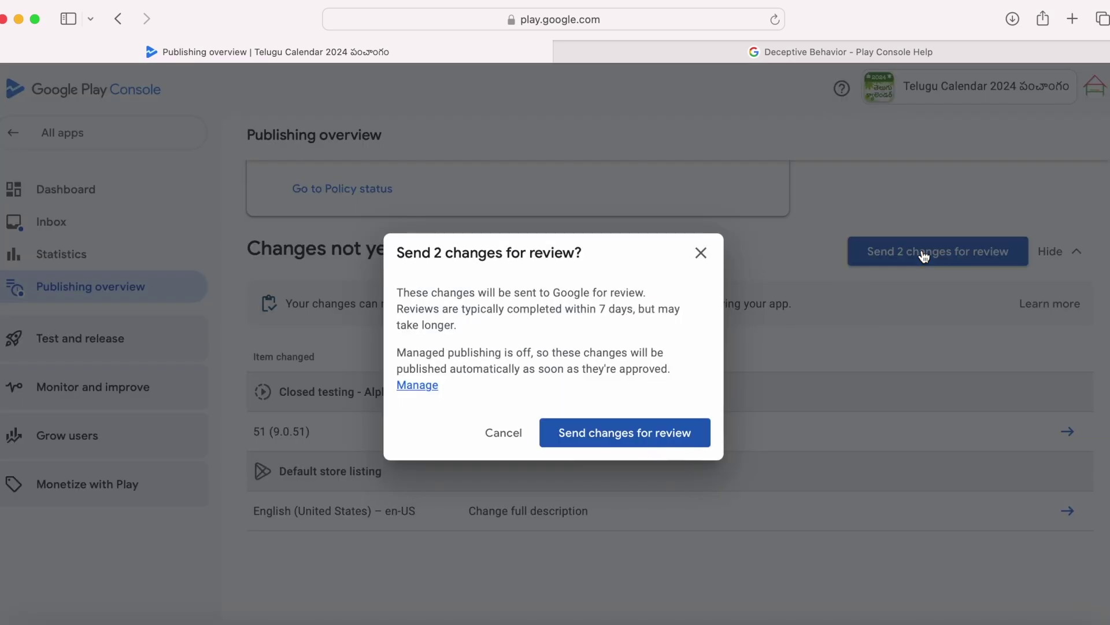
pyautogui.click(660, 438)
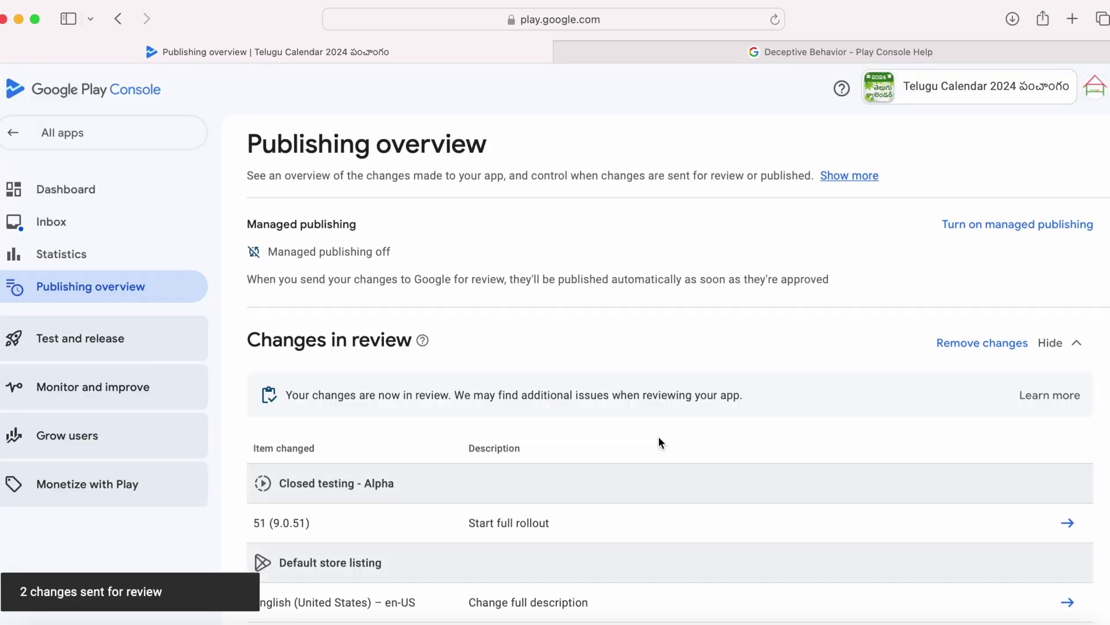
pyautogui.click(66, 133)
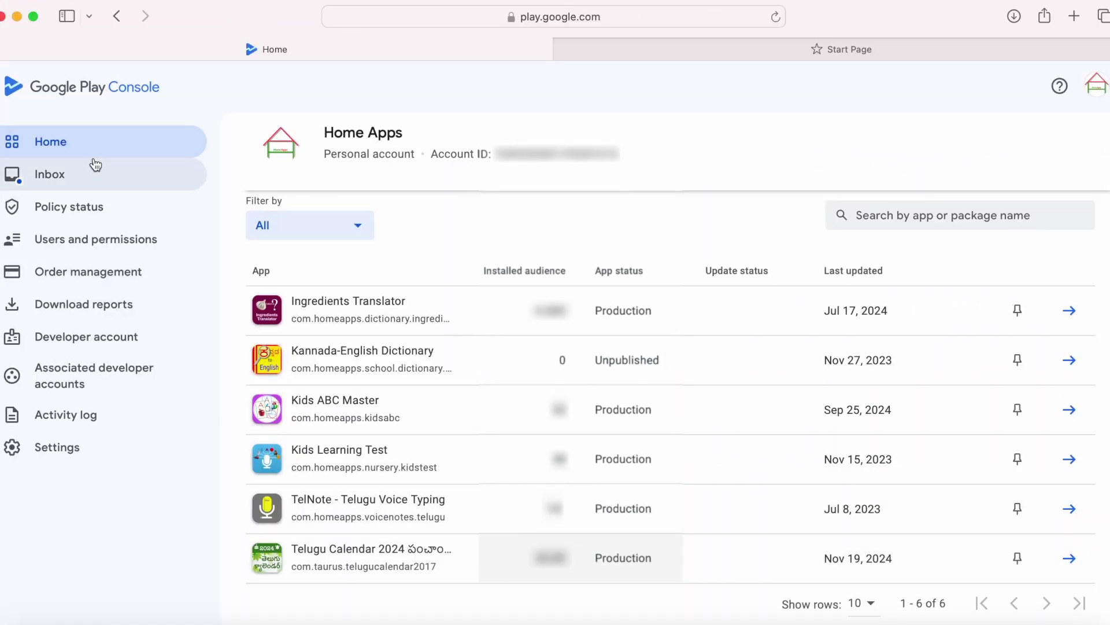
# Expand the 'Your recent app updates have been published' message in the Inbox.
pyautogui.click(89, 176)
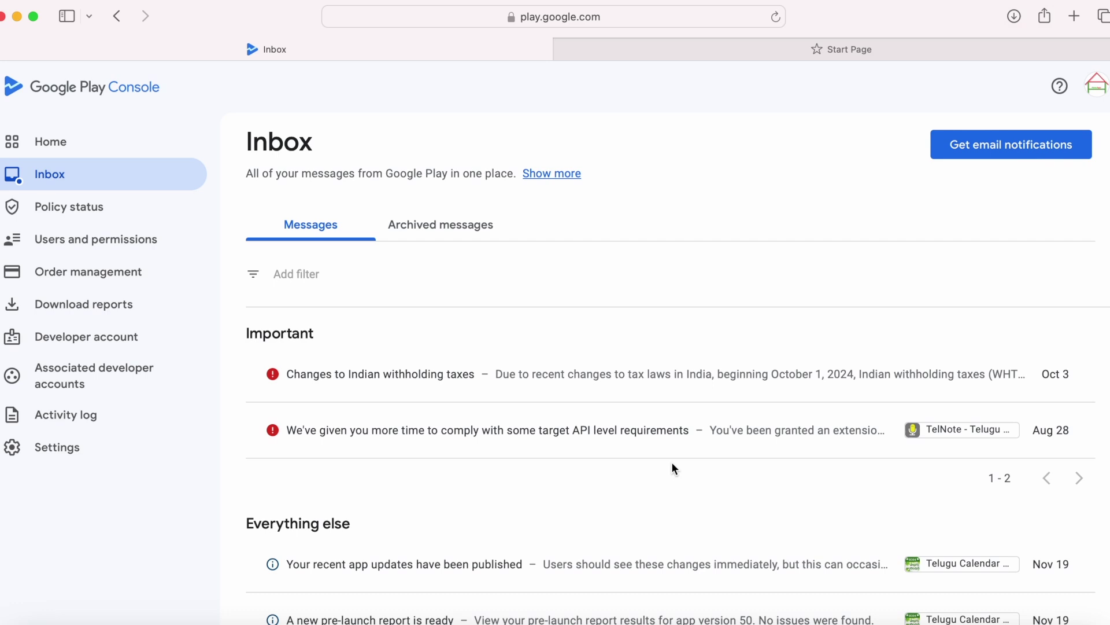
pyautogui.scroll(-3, 673, 467)
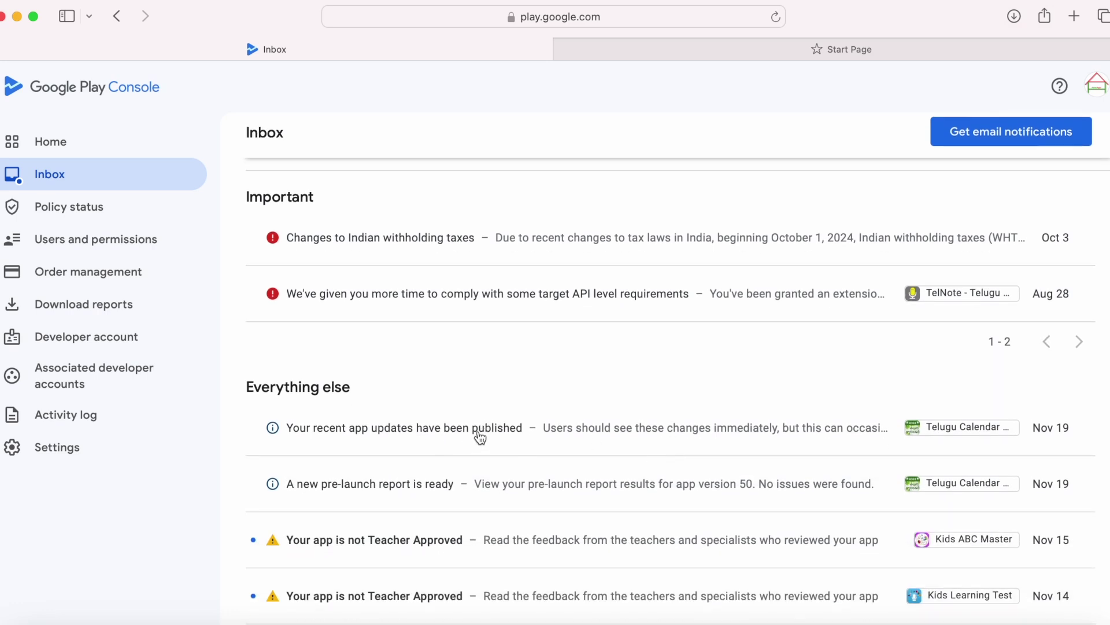
pyautogui.click(461, 433)
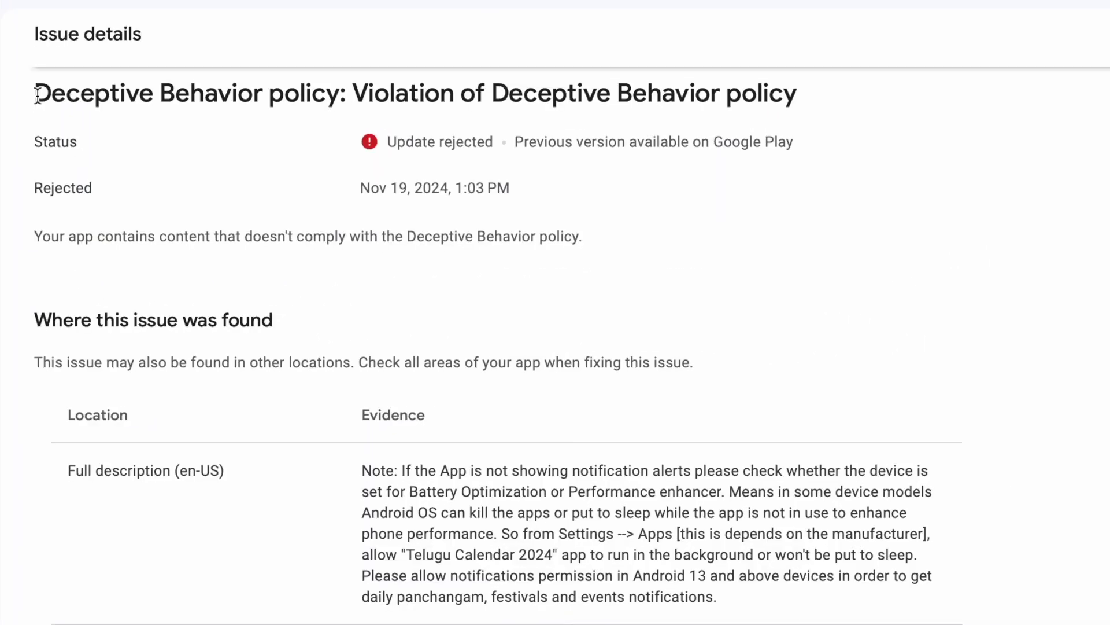
# Highlight the Deceptive Behavior policy name, the evidence note and its Full description (en-US) location.
pyautogui.moveTo(36, 89); pyautogui.dragTo(339, 86)
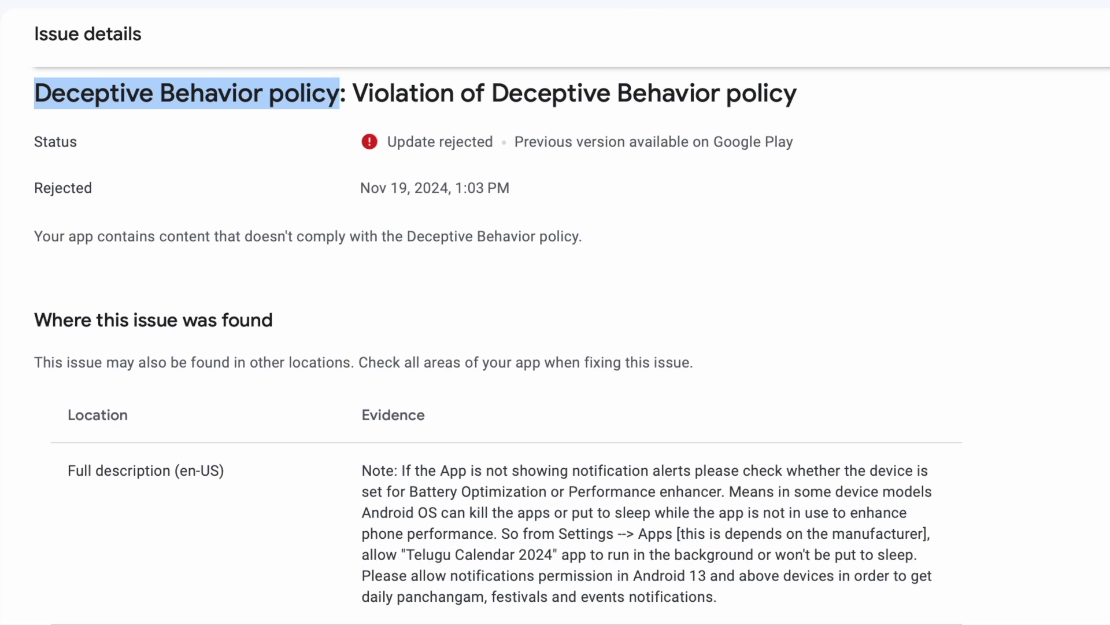
pyautogui.click(738, 490)
pyautogui.scroll(-1, 738, 490)
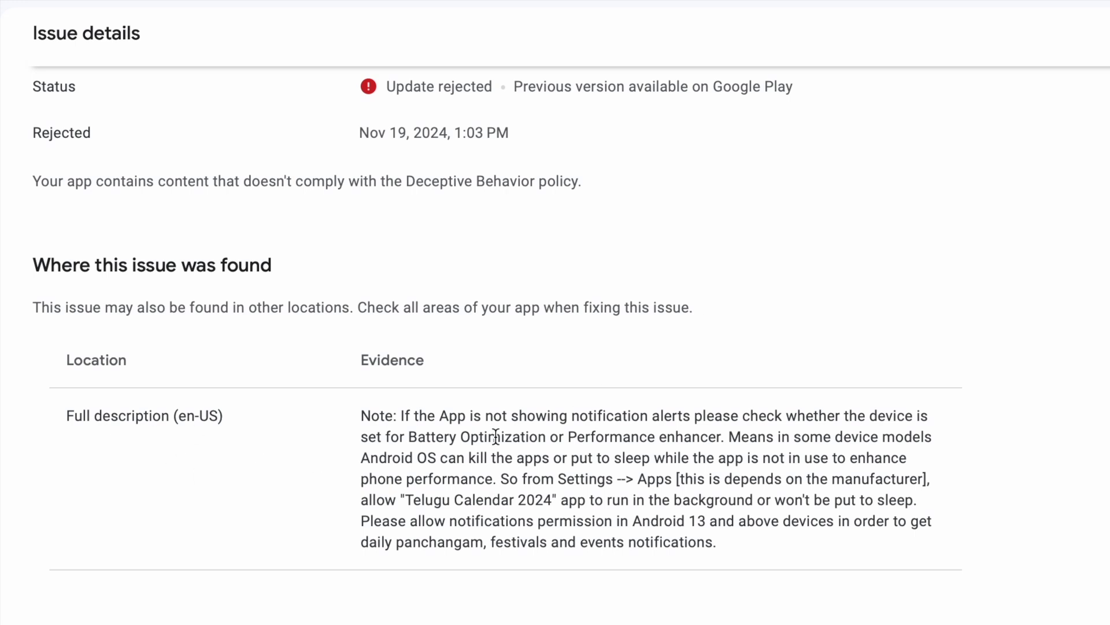
pyautogui.moveTo(360, 415); pyautogui.dragTo(747, 542)
pyautogui.click(75, 416)
pyautogui.moveTo(68, 415); pyautogui.dragTo(259, 416)
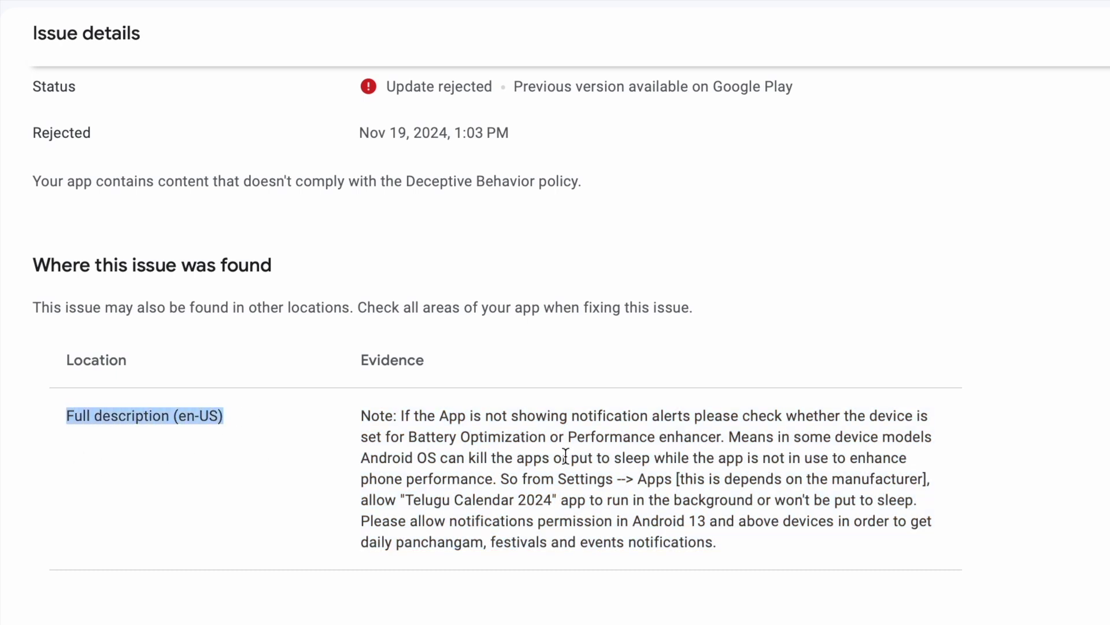
pyautogui.click(350, 434)
pyautogui.scroll(1, 350, 434)
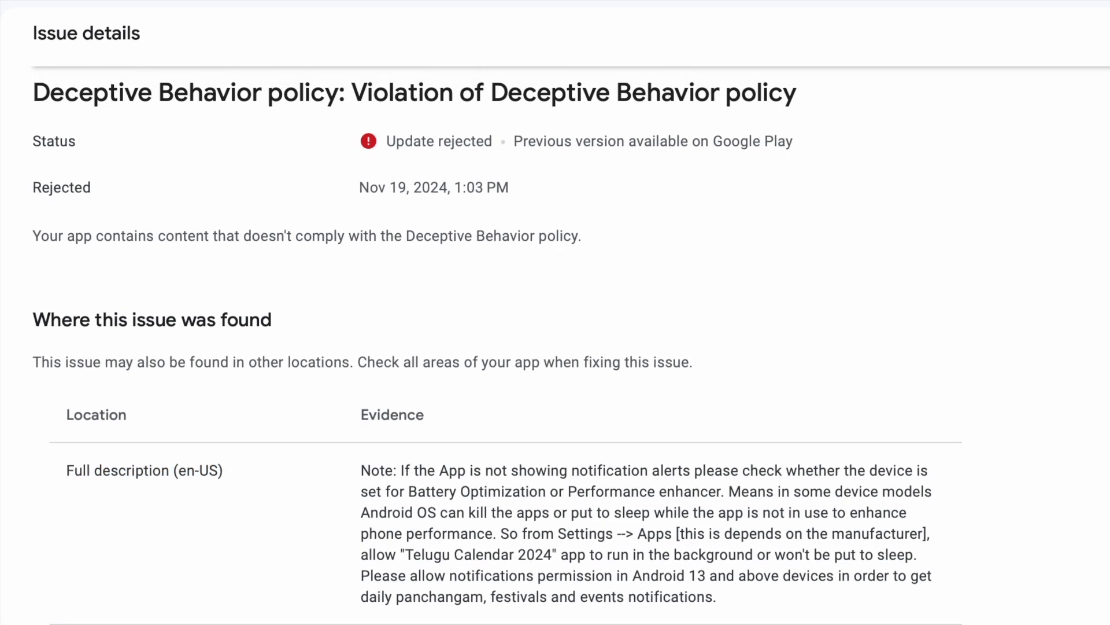
pyautogui.moveTo(36, 94); pyautogui.dragTo(338, 86)
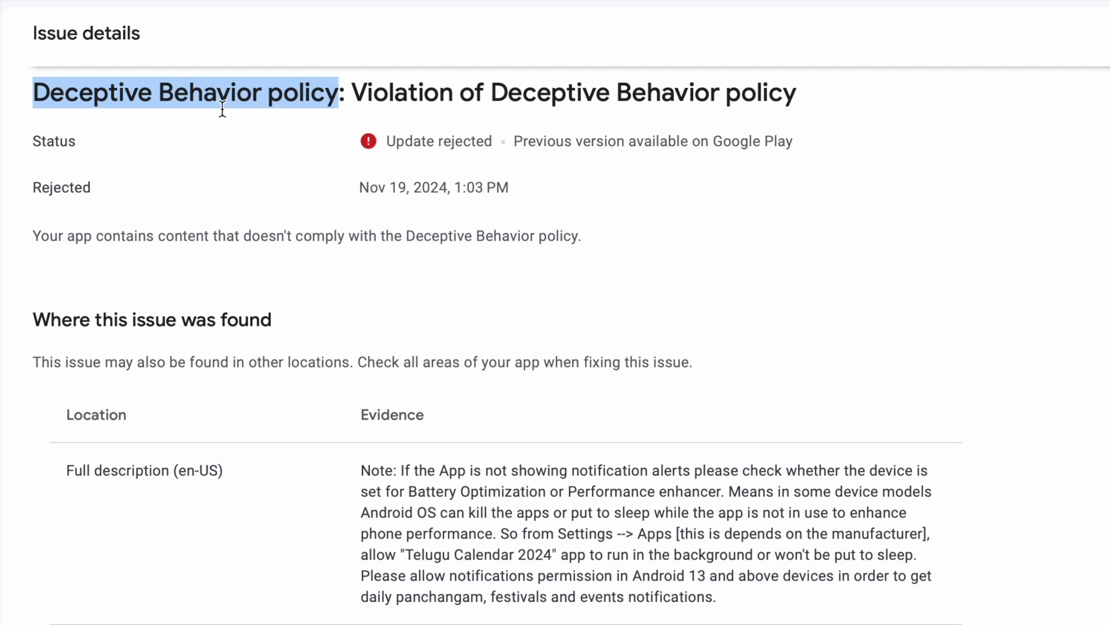